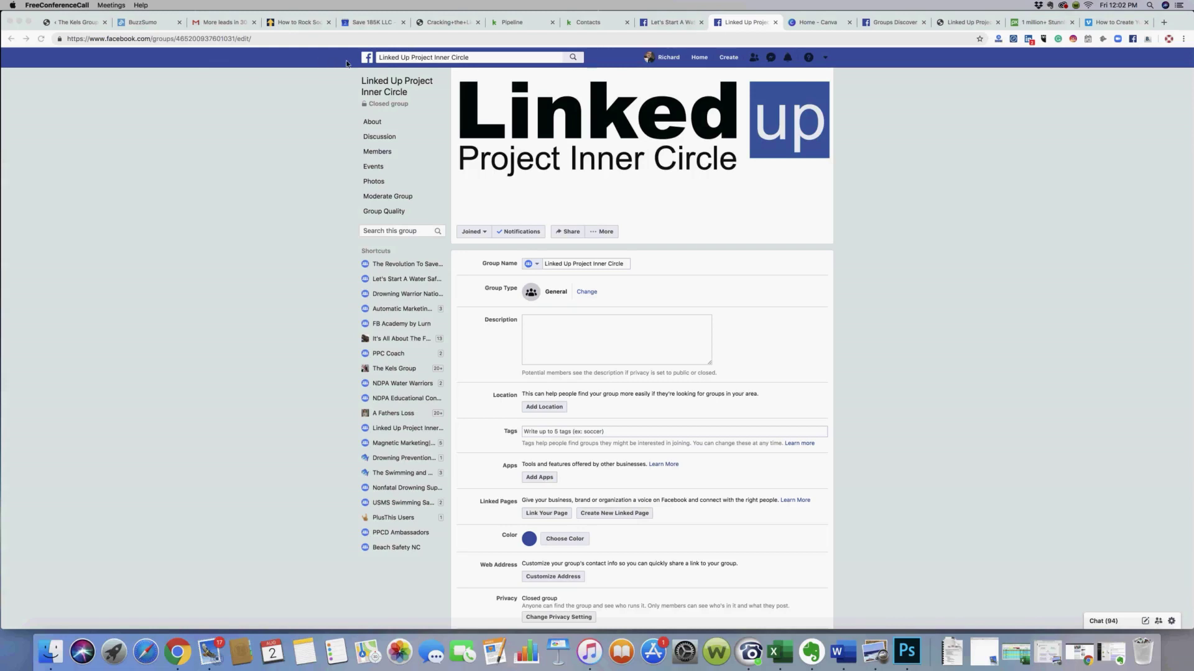
- Go from the Facebook home feed to the Groups page and start creating a new group
left_click(823, 54)
left_click(894, 22)
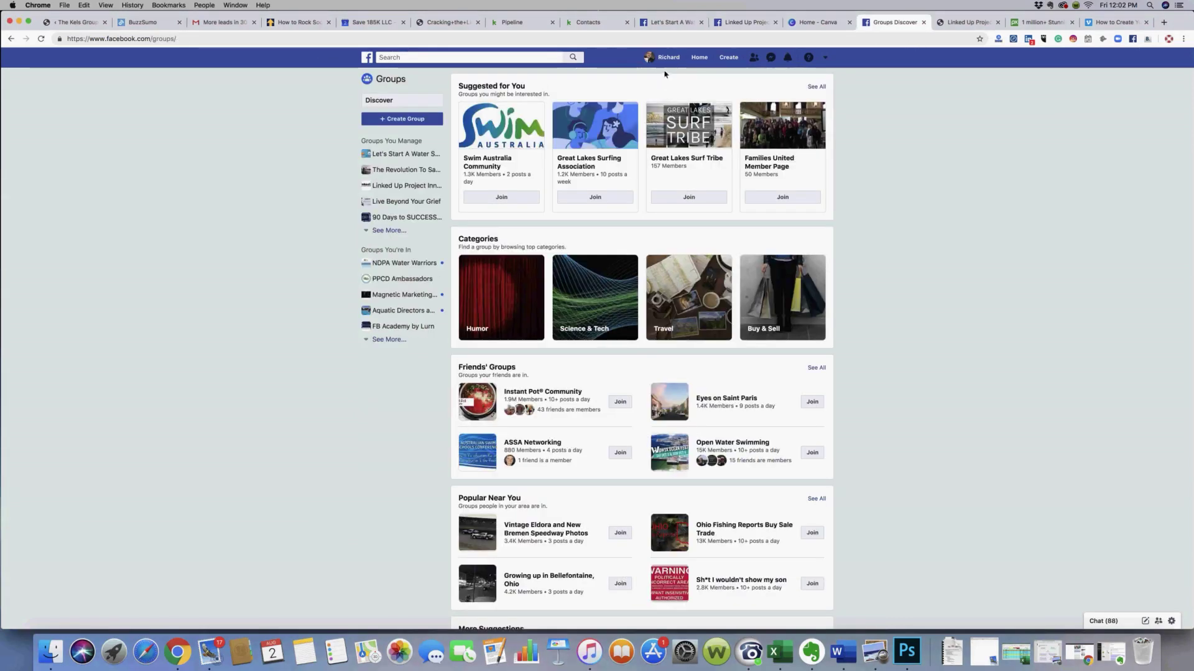
left_click(700, 58)
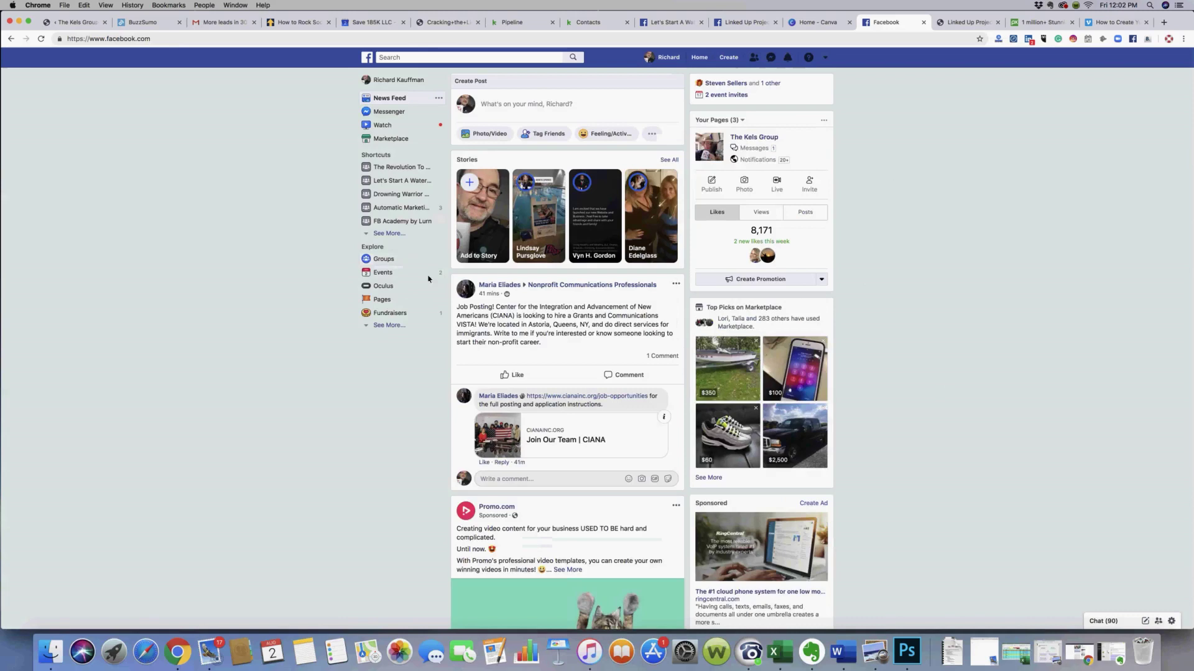
left_click(392, 263)
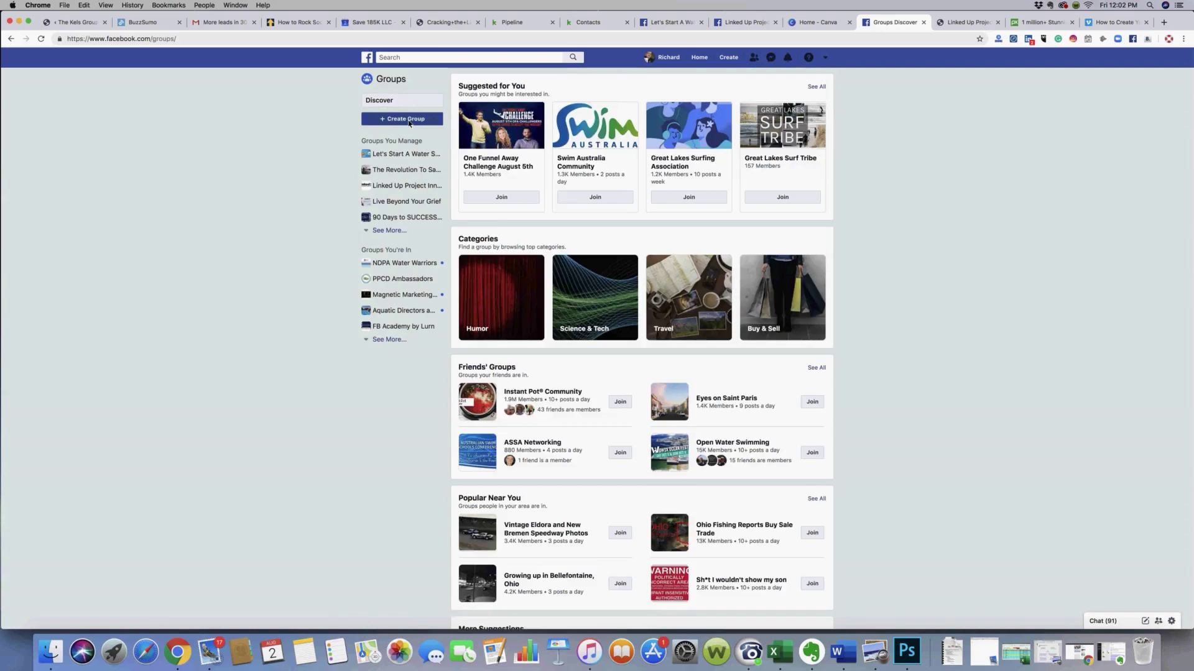
left_click(408, 120)
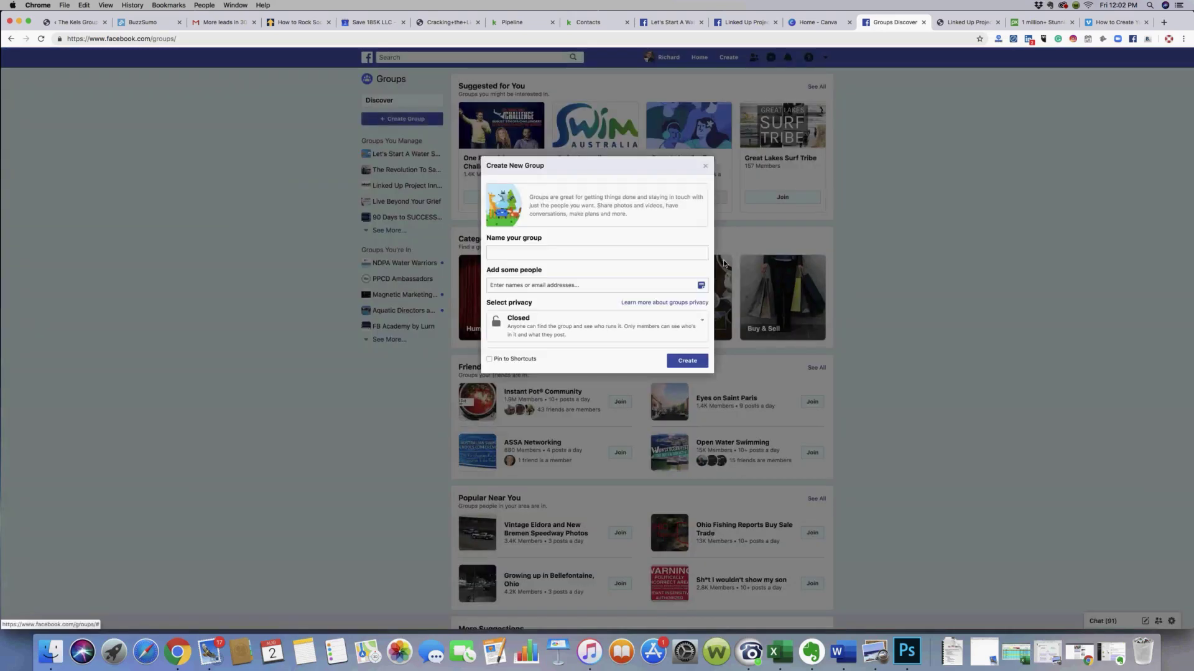
- Fill in the new group form with the name Linked Up Project and Closed privacy, and close it without creating the group
left_click(559, 260)
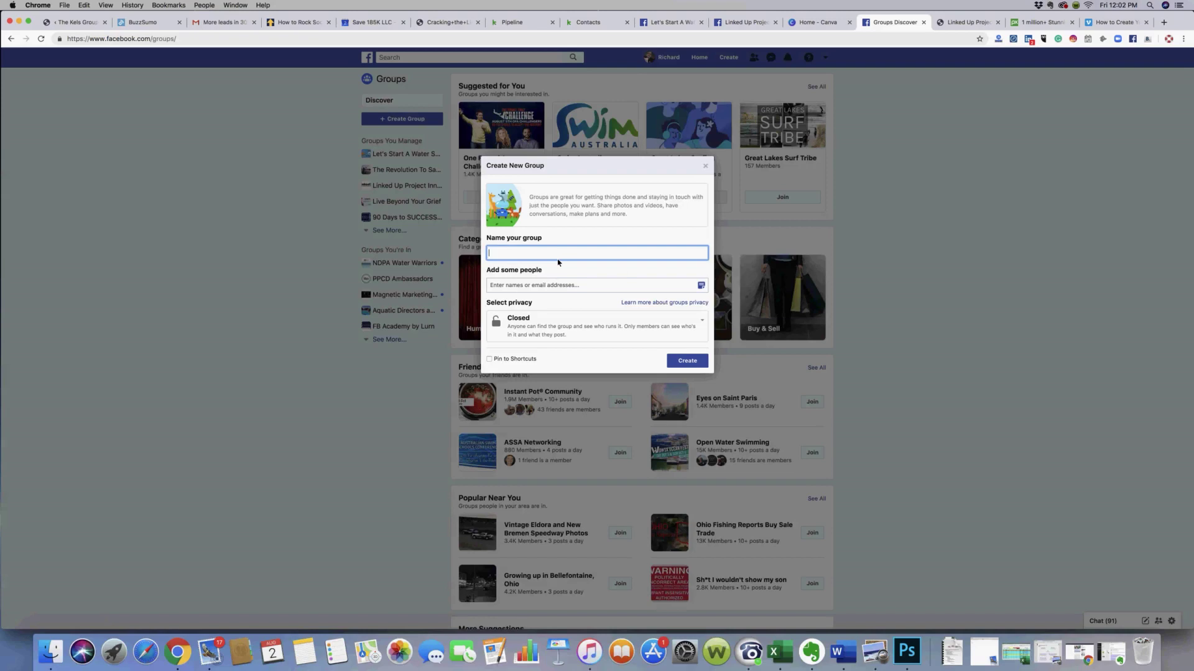
type("Linked Up Project")
left_click(585, 289)
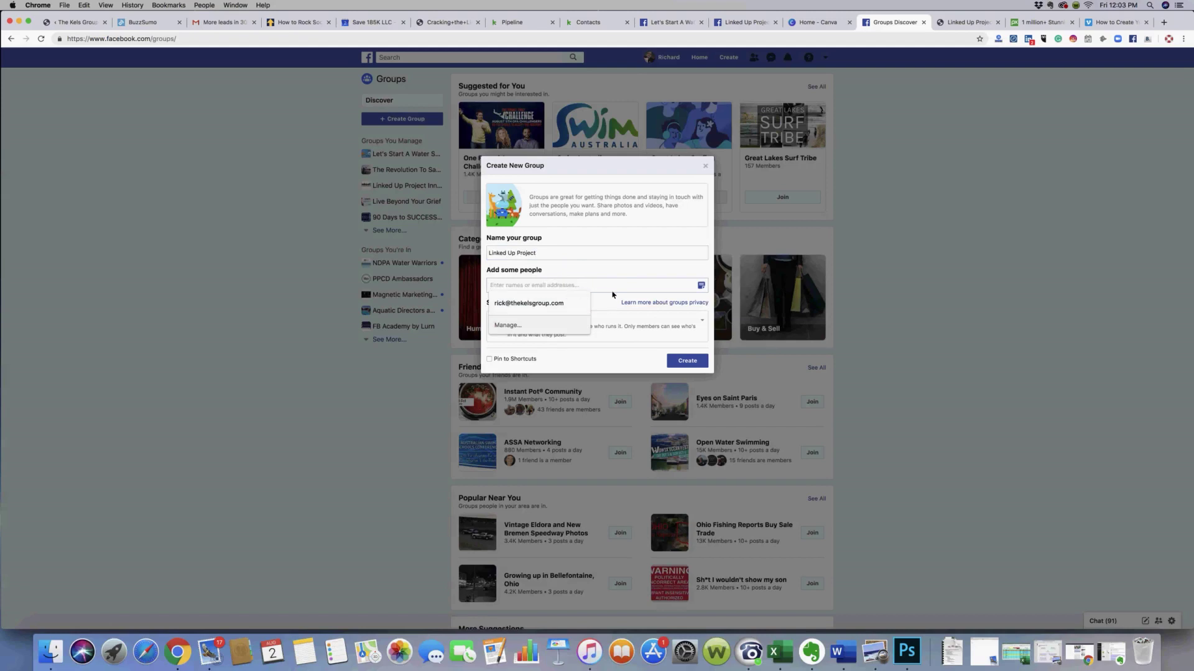
left_click(617, 273)
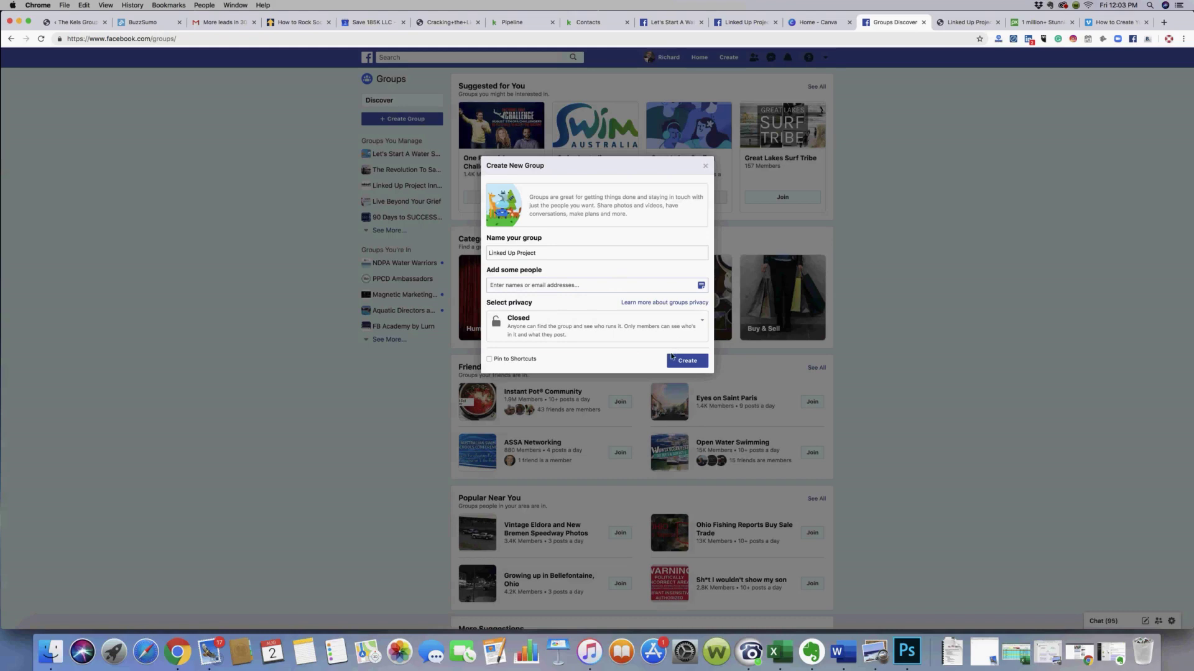
left_click(703, 323)
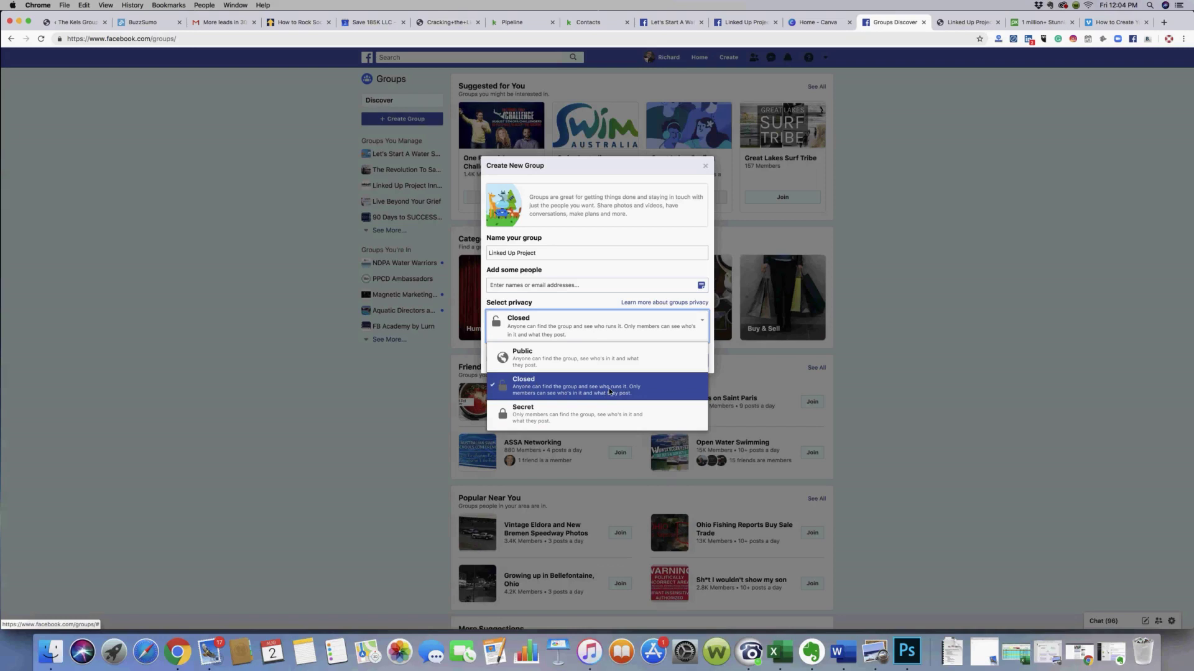
left_click(609, 389)
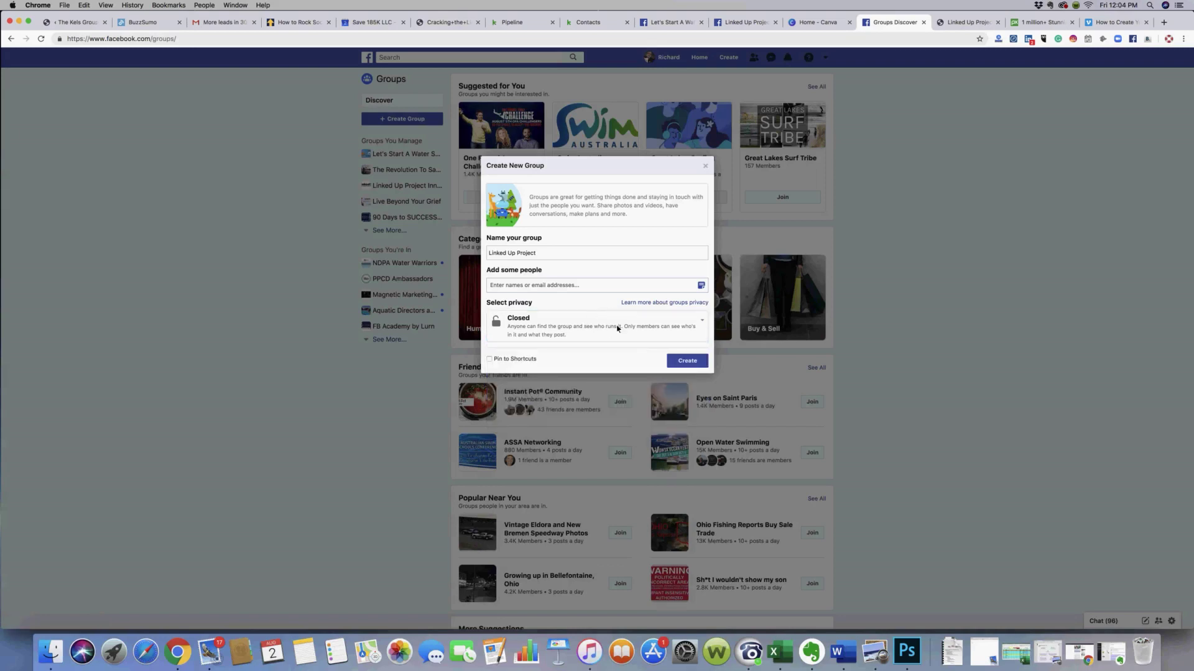
left_click(502, 361)
left_click(489, 359)
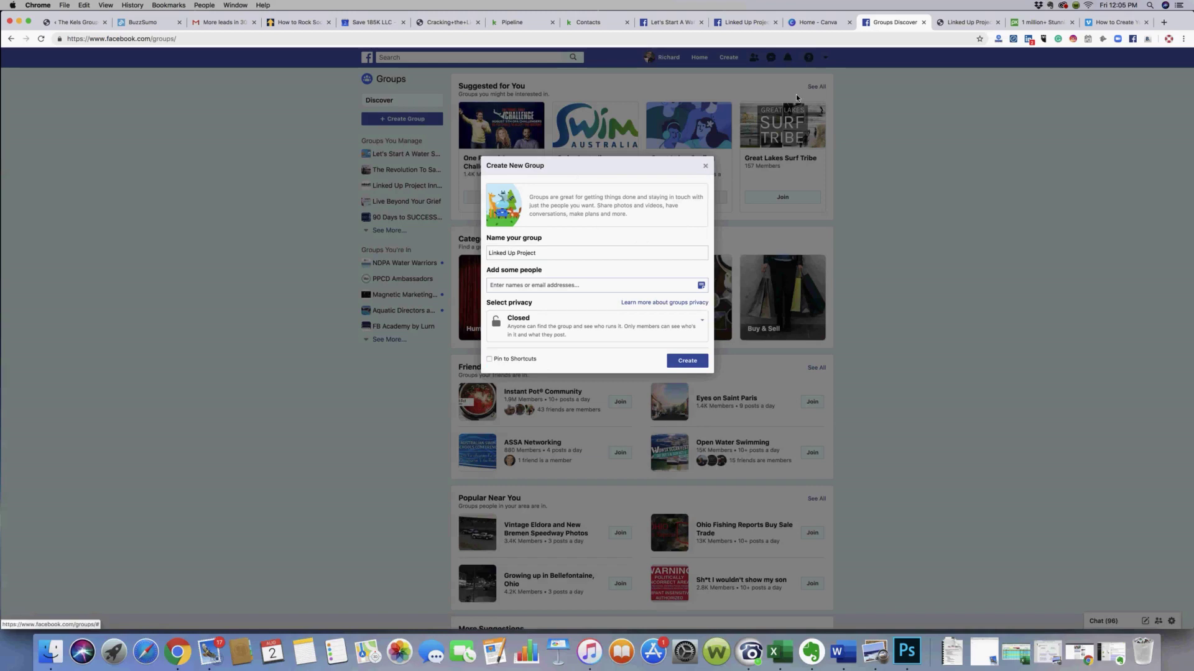
left_click(705, 166)
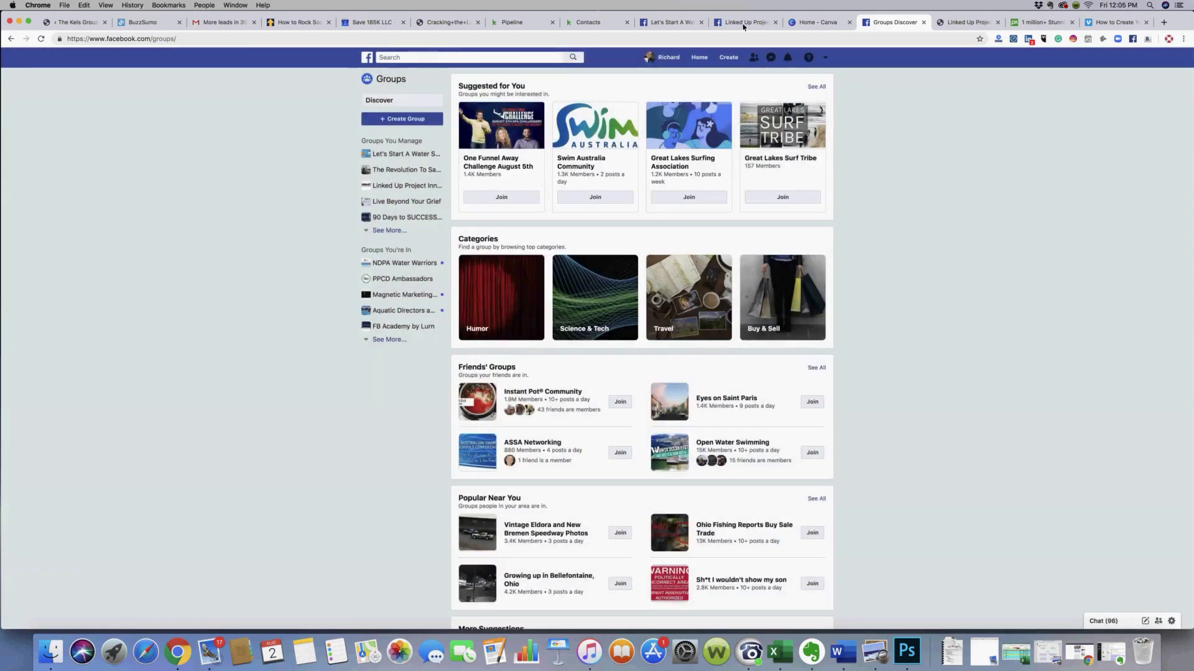
- Review the Linked Up Project Inner Circle group's description, tags and linked pages settings, including the help article on linked pages
left_click(746, 22)
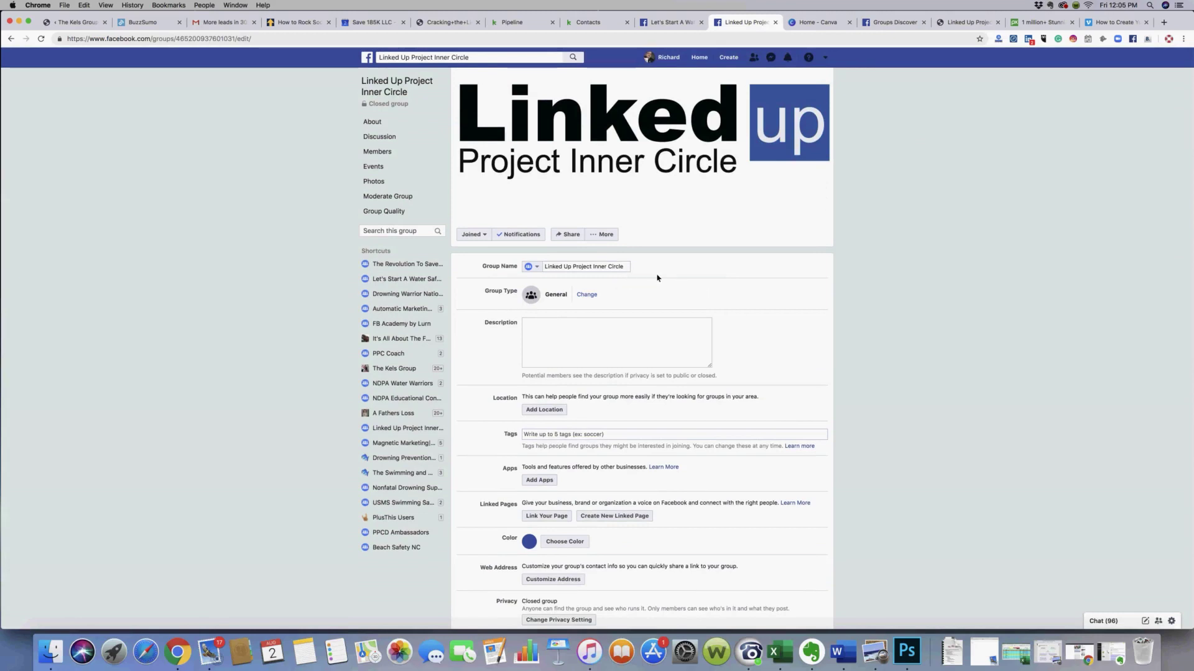
left_click(555, 334)
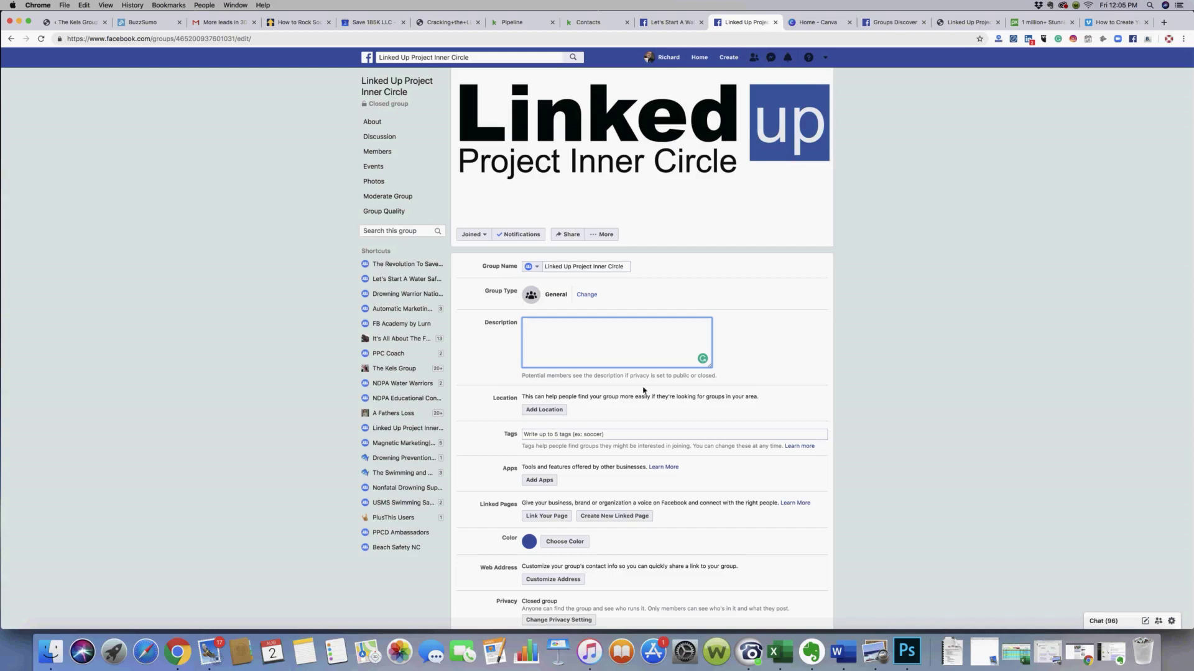
left_click(575, 435)
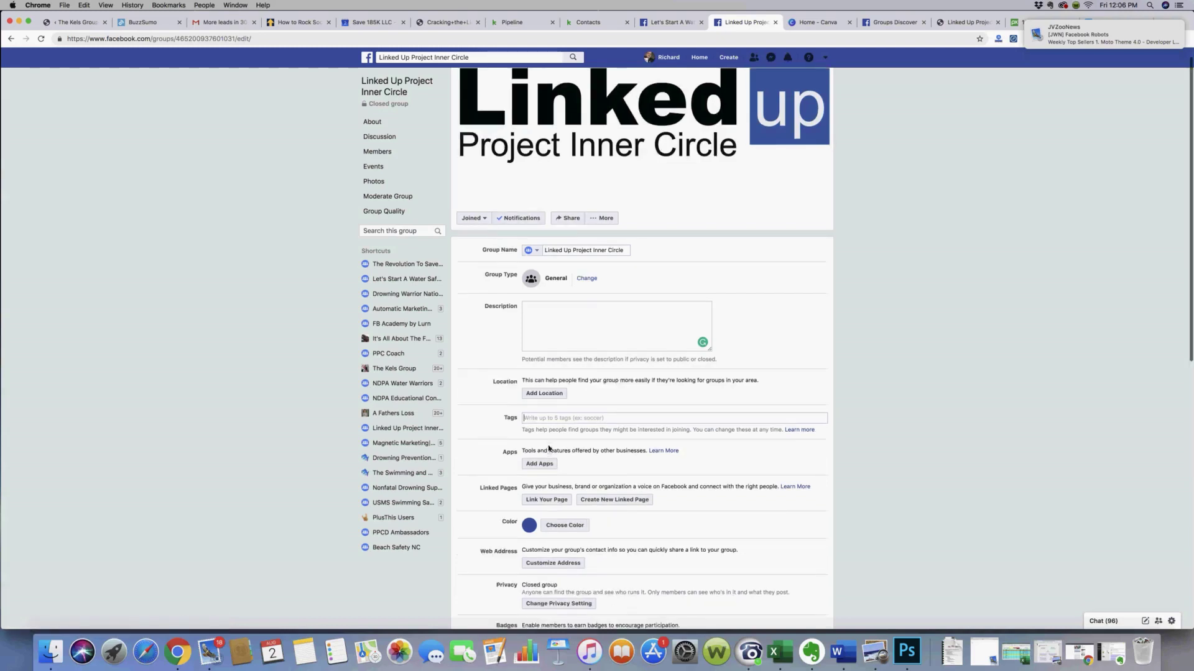
scroll(644, 486, "down", 3)
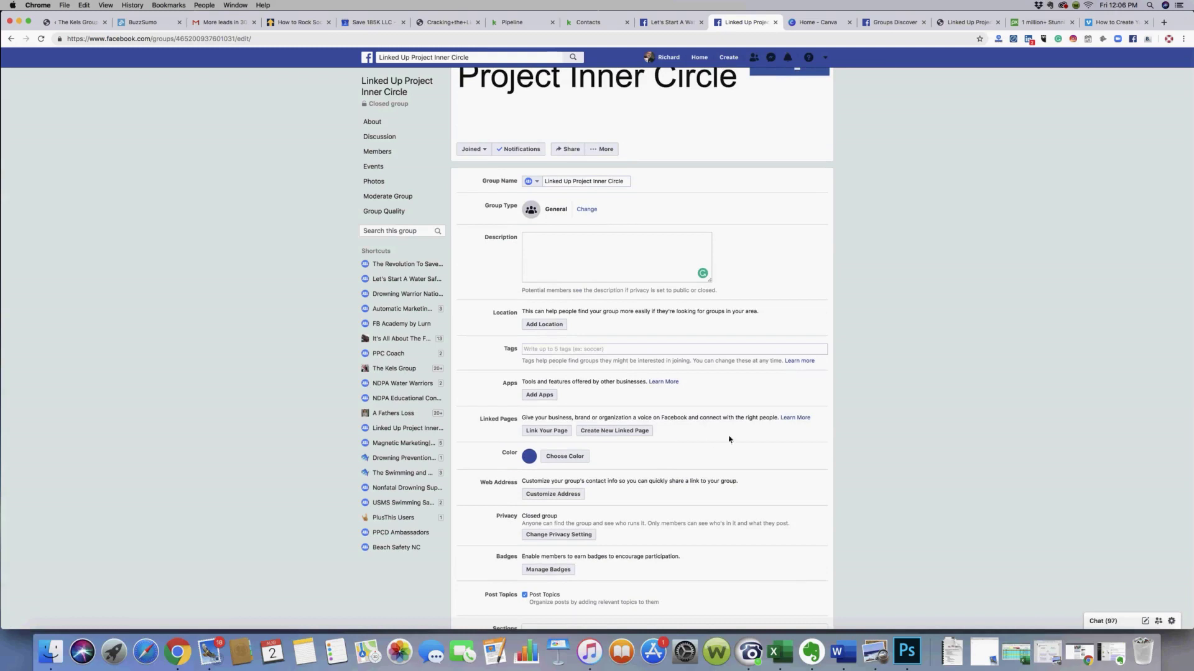
left_click(796, 418)
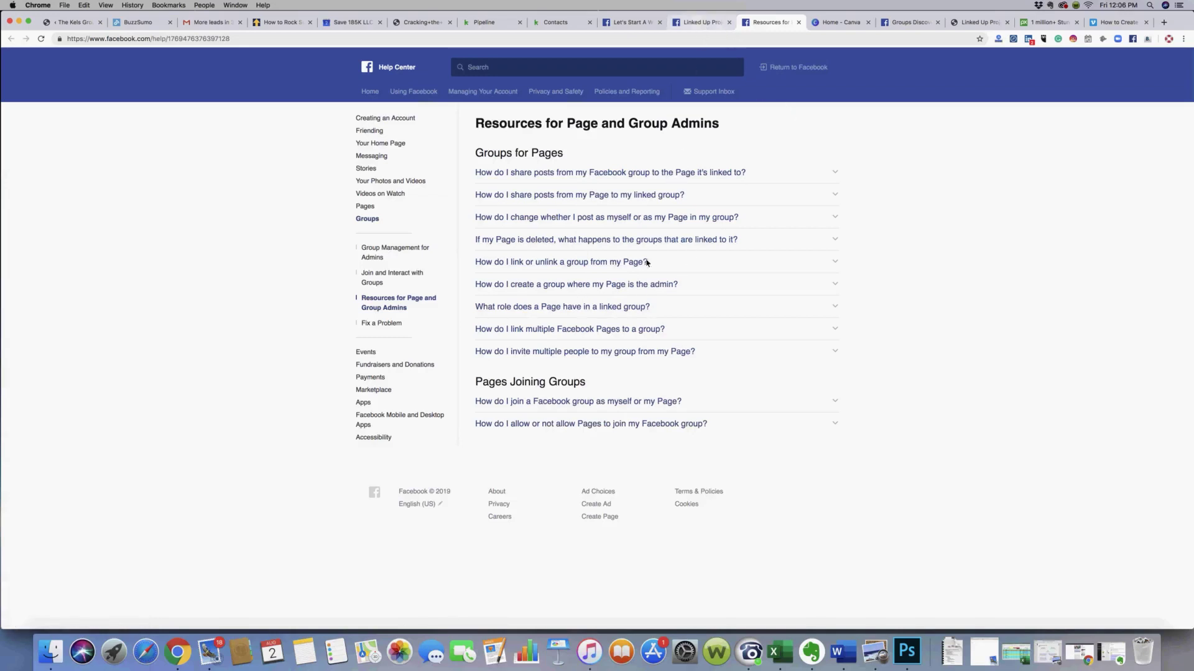
key("ctrl+shift+Tab")
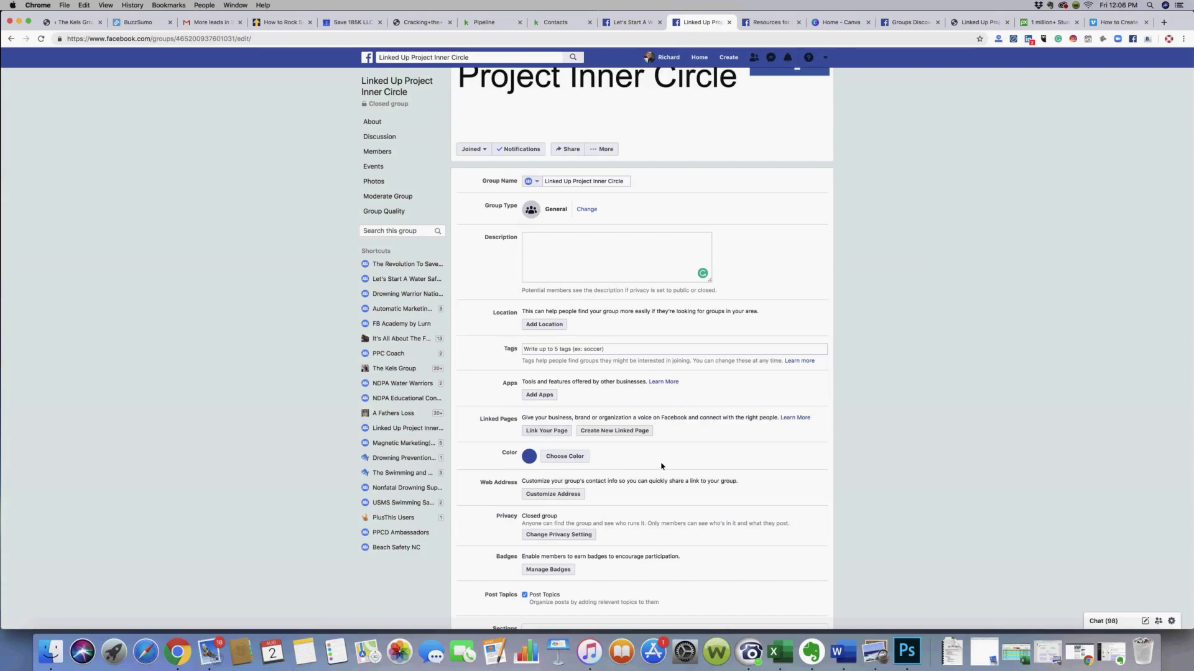
scroll(661, 466, "up", 3)
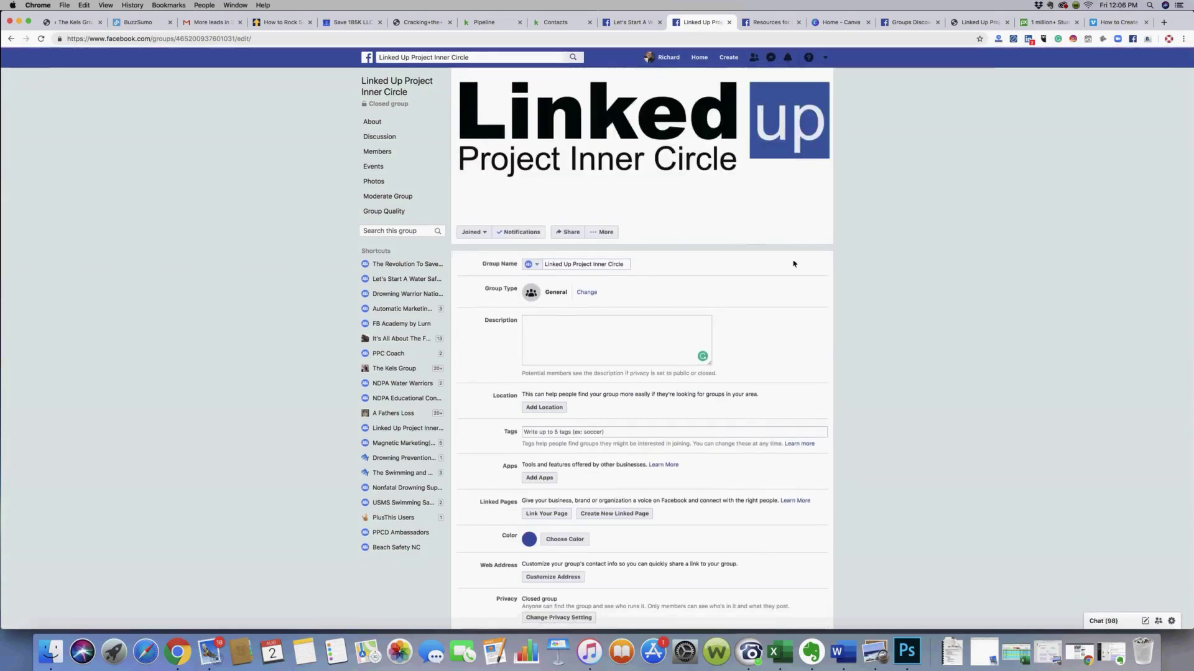
- Customize the group's web address with the alias Linkedupprojectinnercircle
scroll(647, 398, "down", 5)
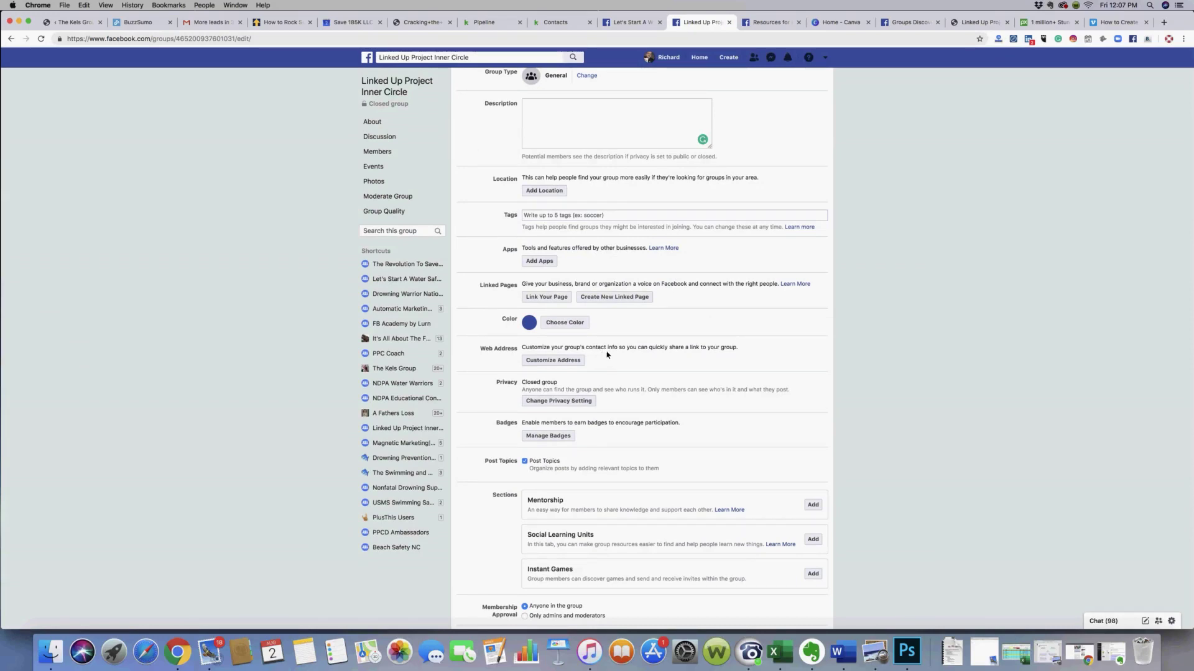
left_click(567, 363)
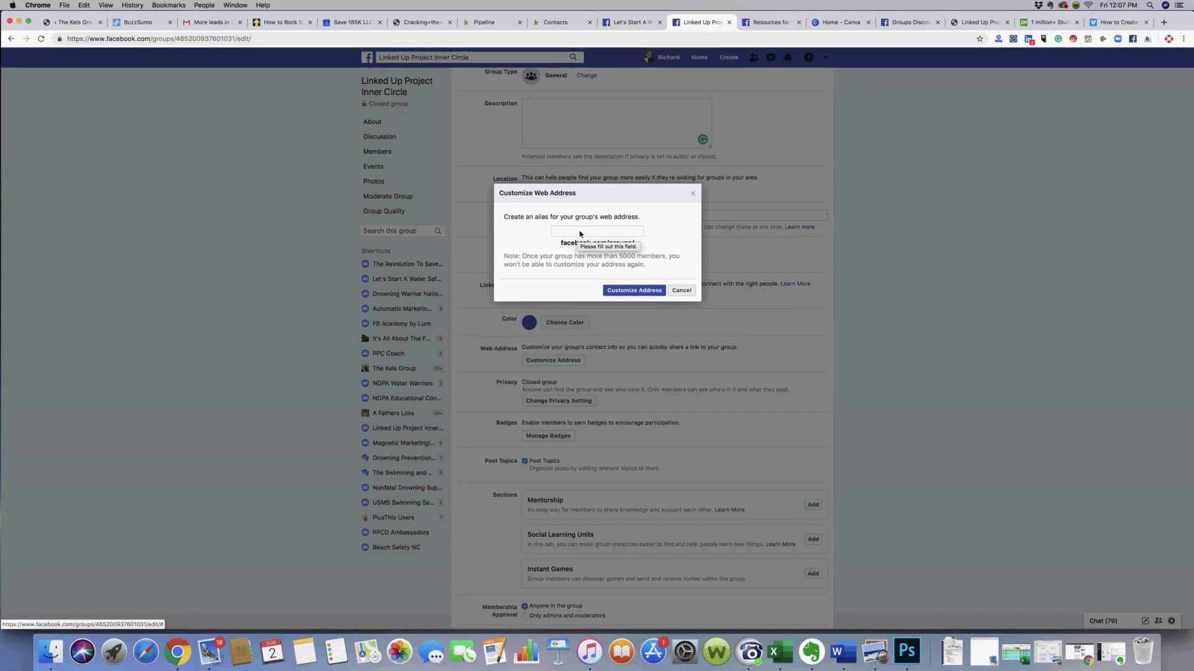
type("Linked")
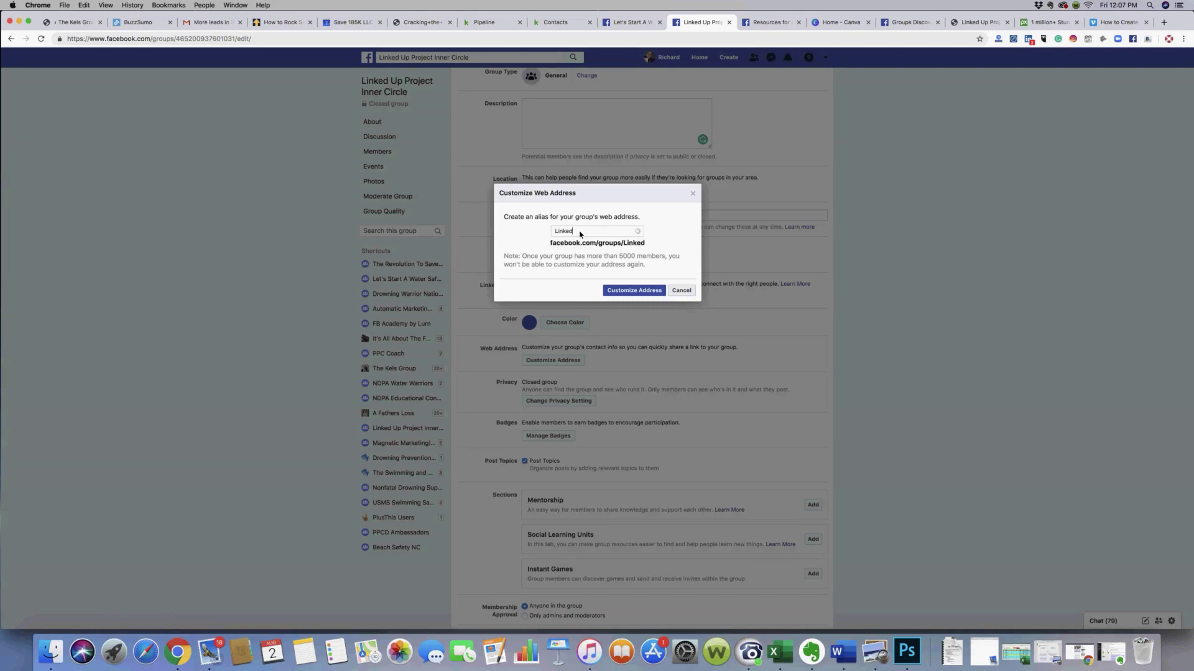
type("upprojecti")
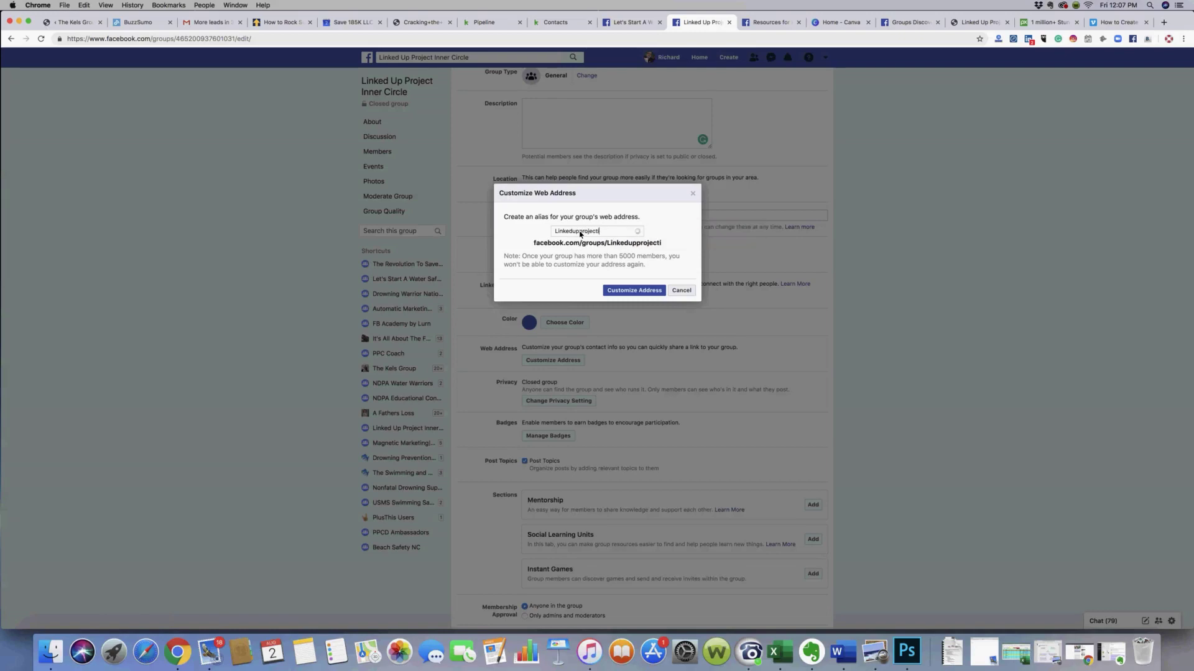
type("nnercircle")
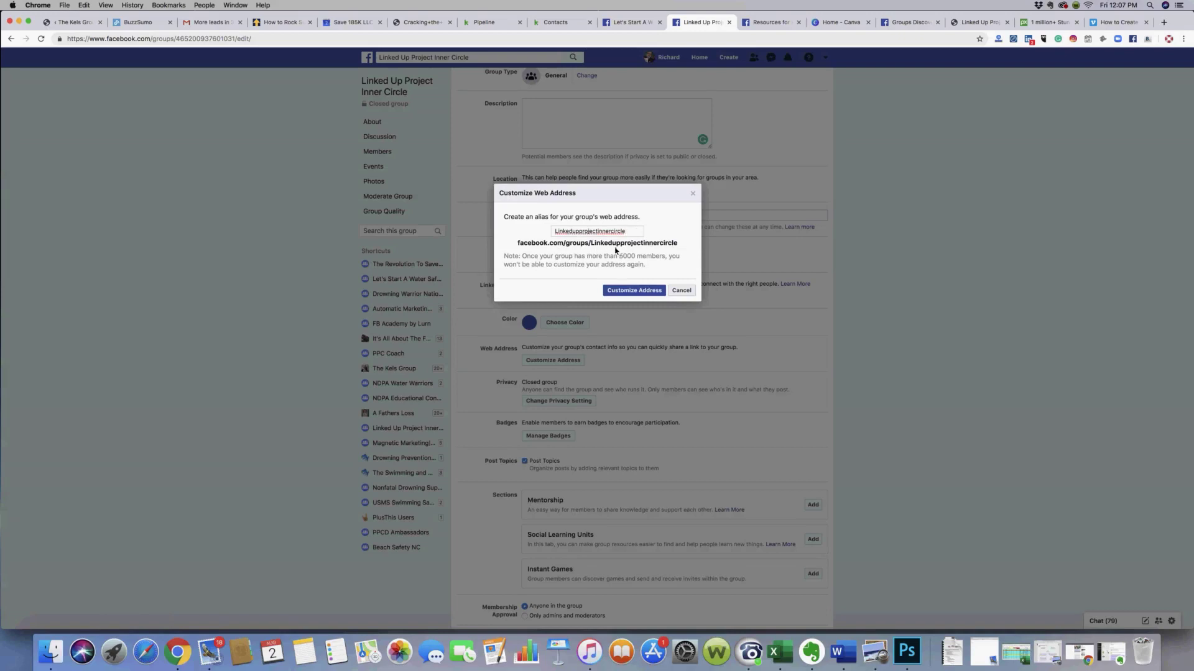
left_click(632, 292)
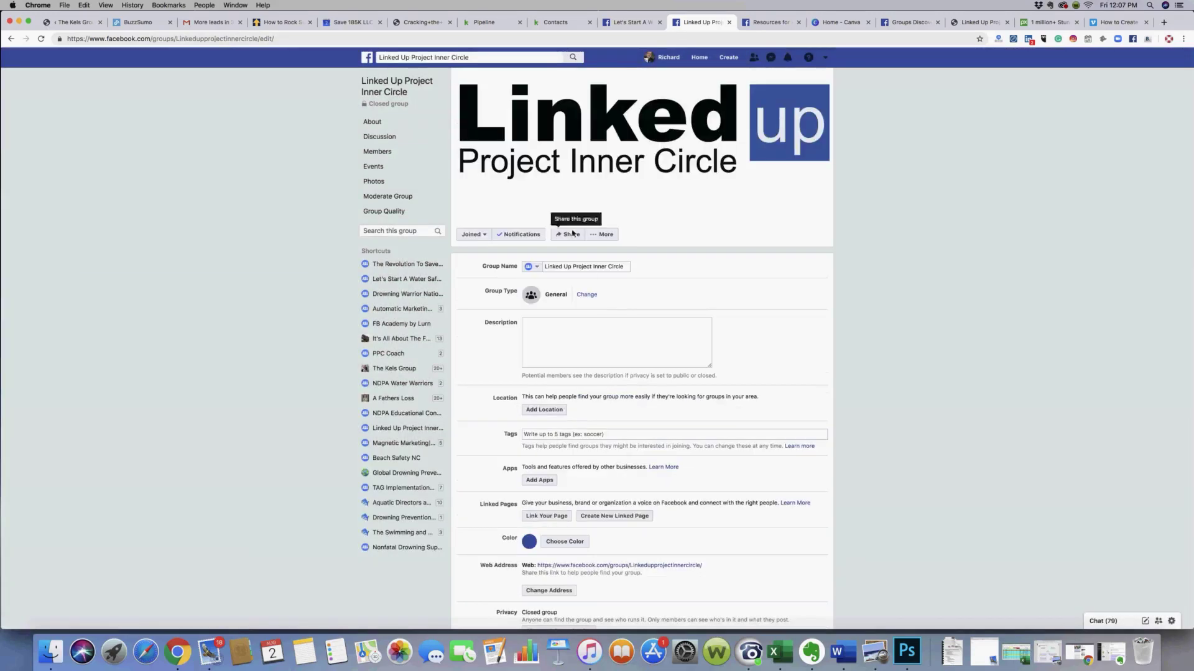
- Copy the group name Linked Up Project Inner Circle from the Facebook search field
right_click(438, 60)
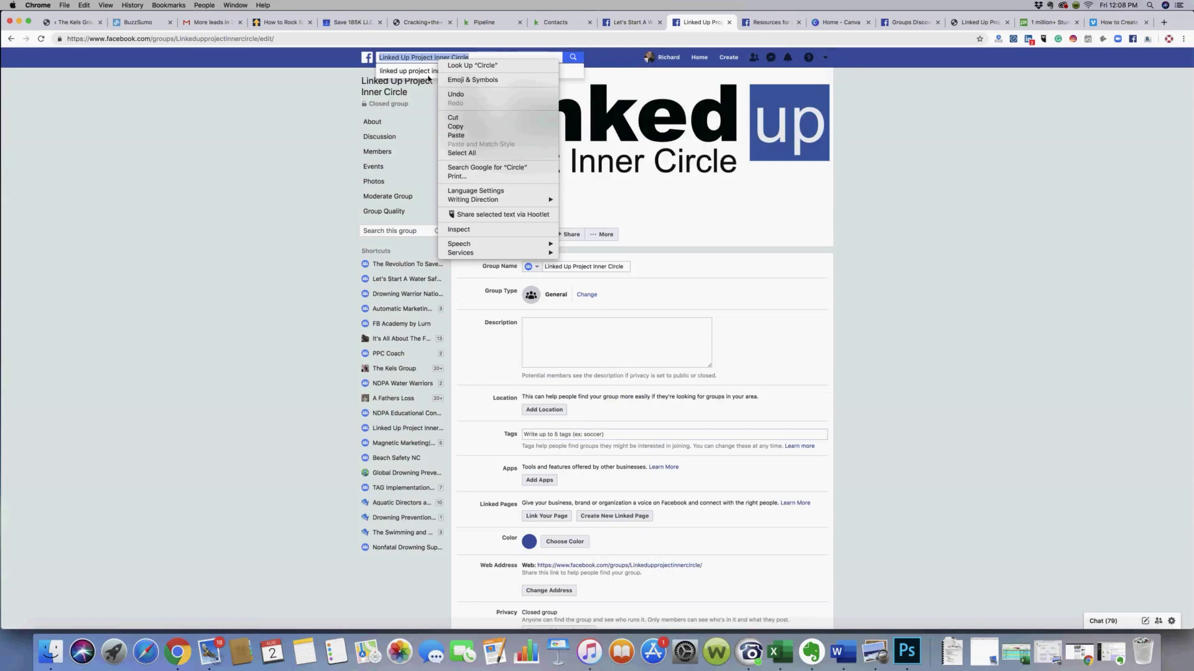
left_click(348, 155)
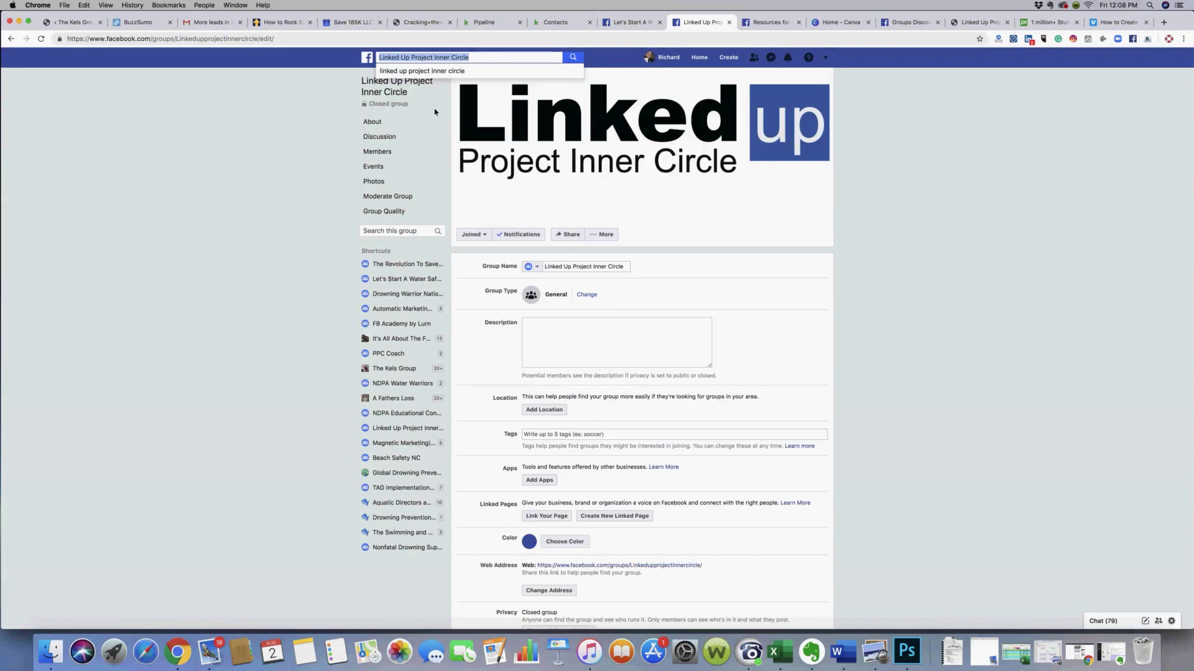
right_click(442, 61)
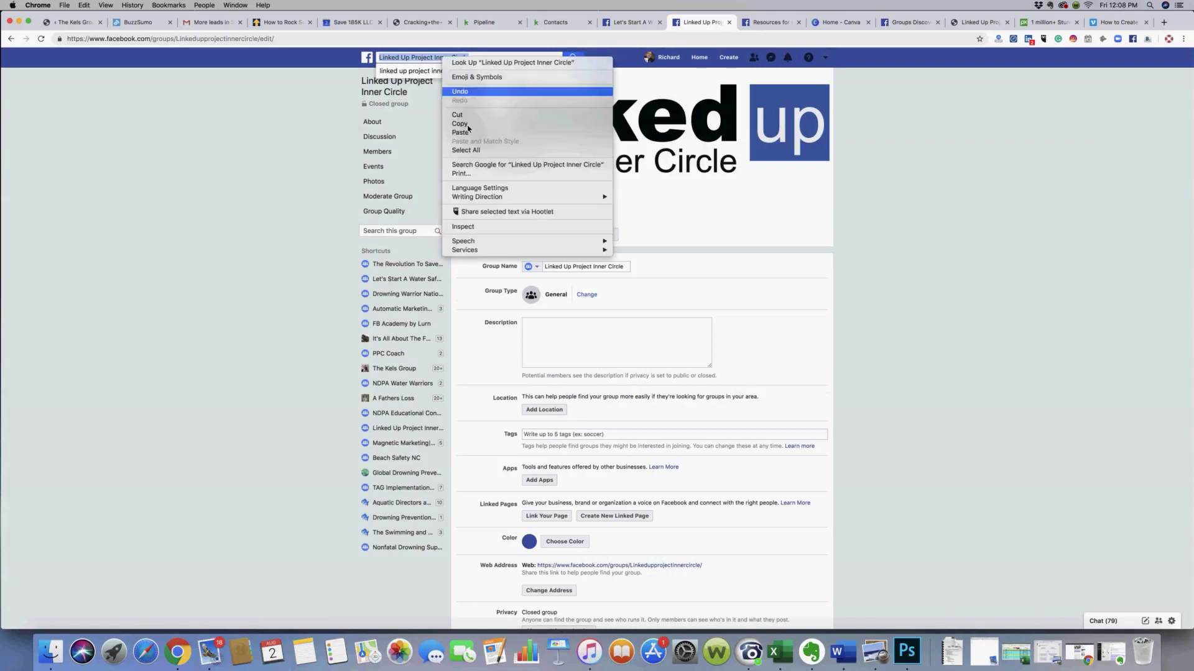
key("Return")
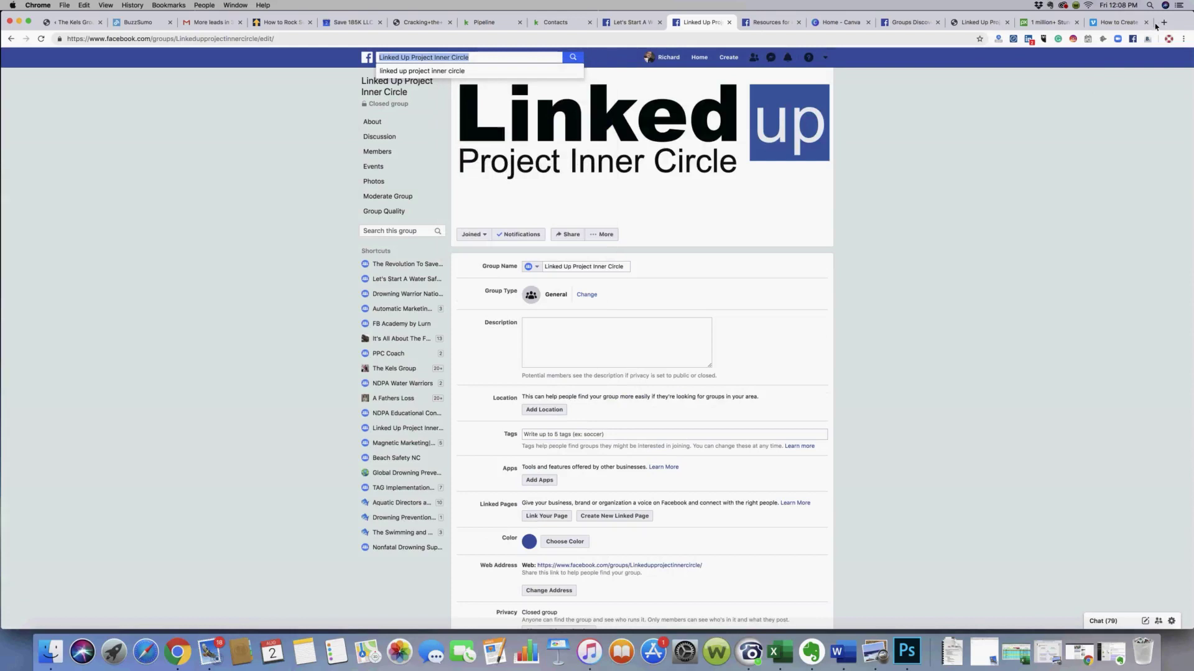
- Paste the copied group name into the address bar of a new browser tab, and close that tab without searching
key("super+t")
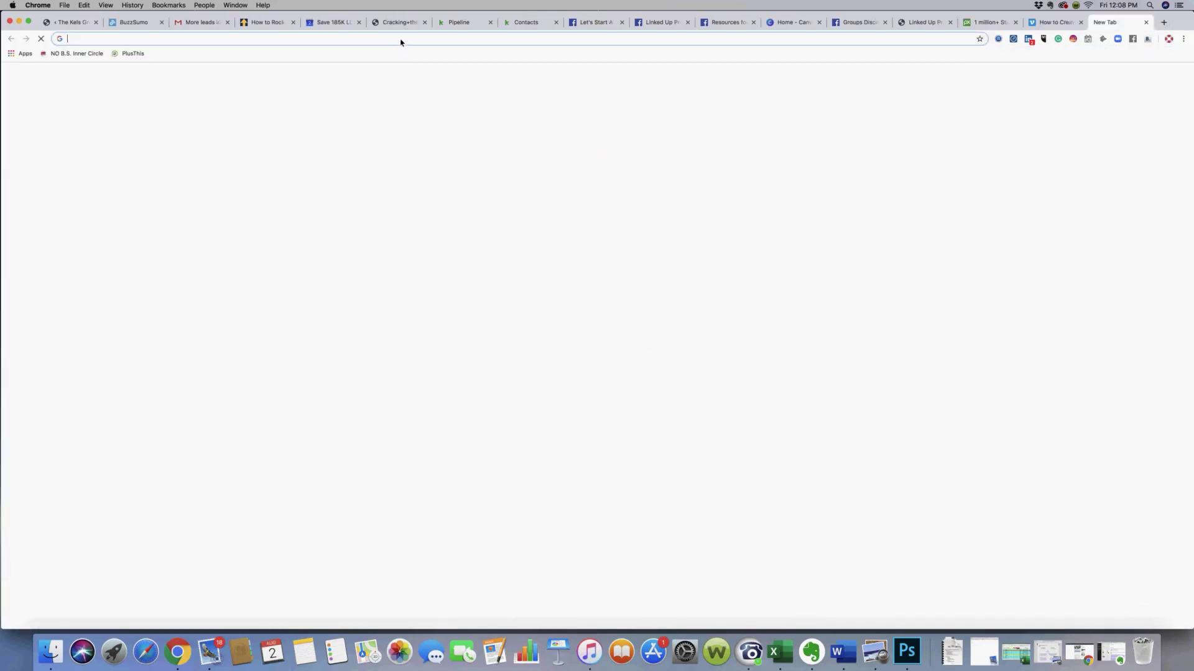
right_click(400, 39)
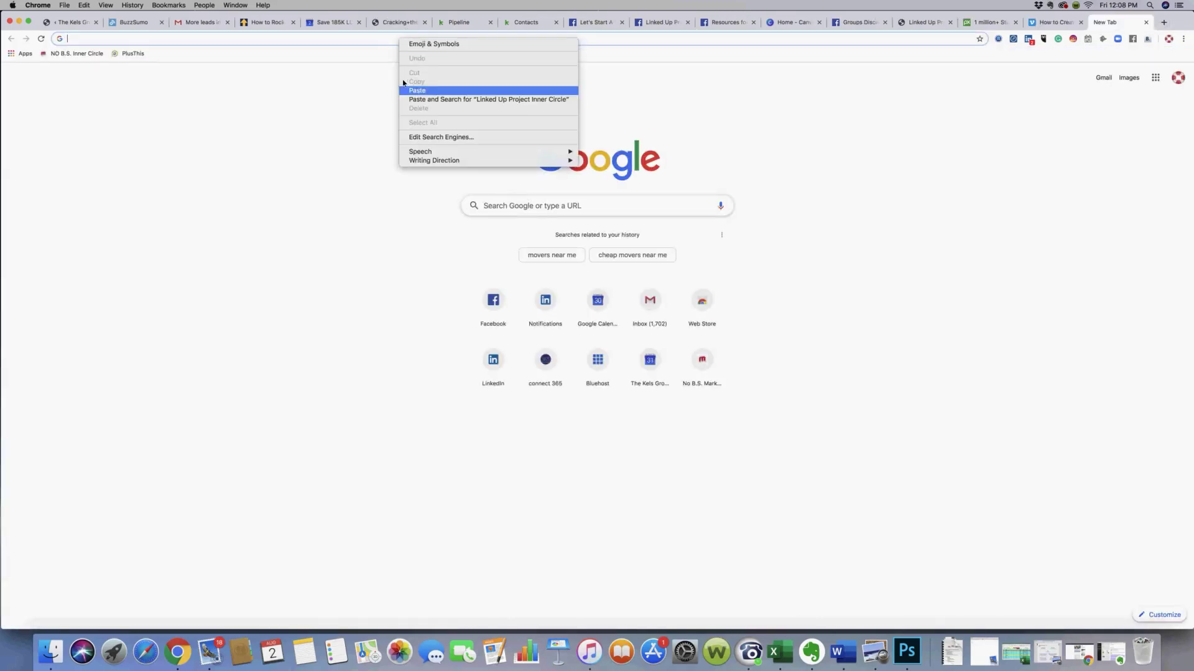
left_click(417, 92)
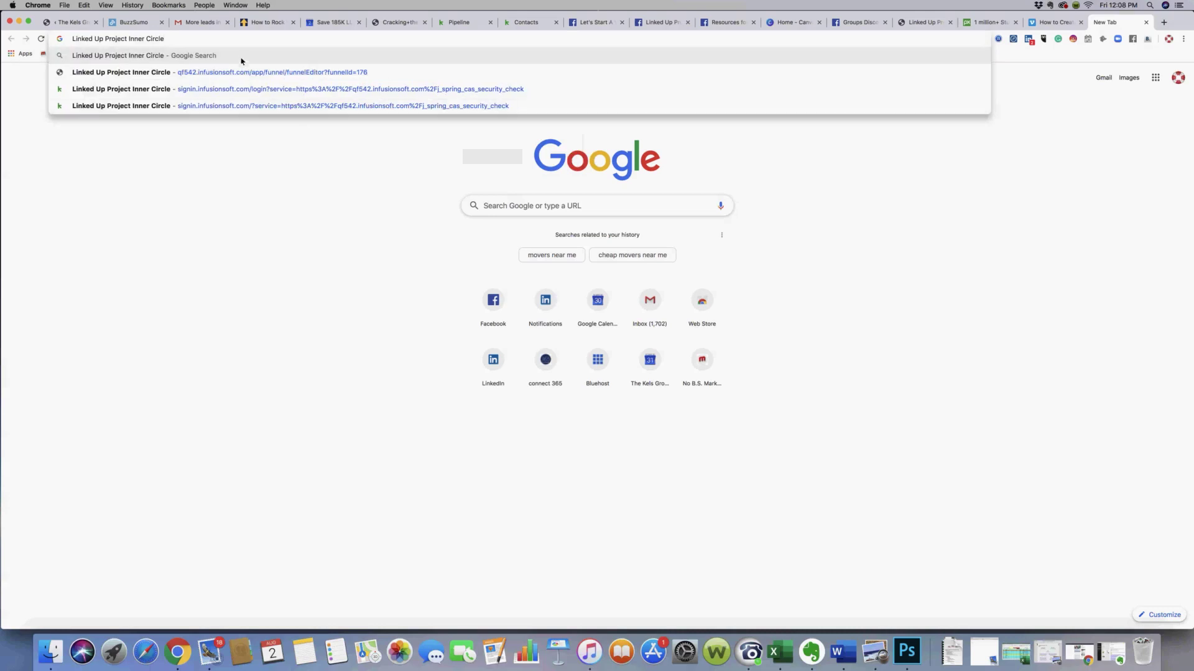
left_click(236, 116)
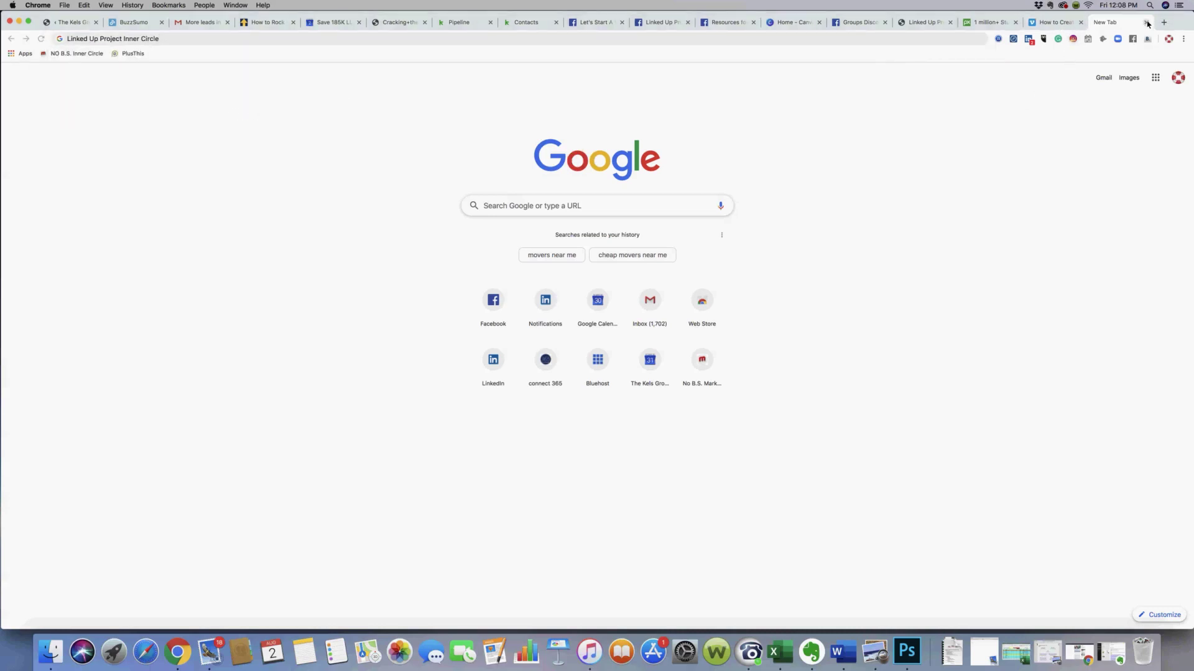
left_click(1114, 30)
key("super+w")
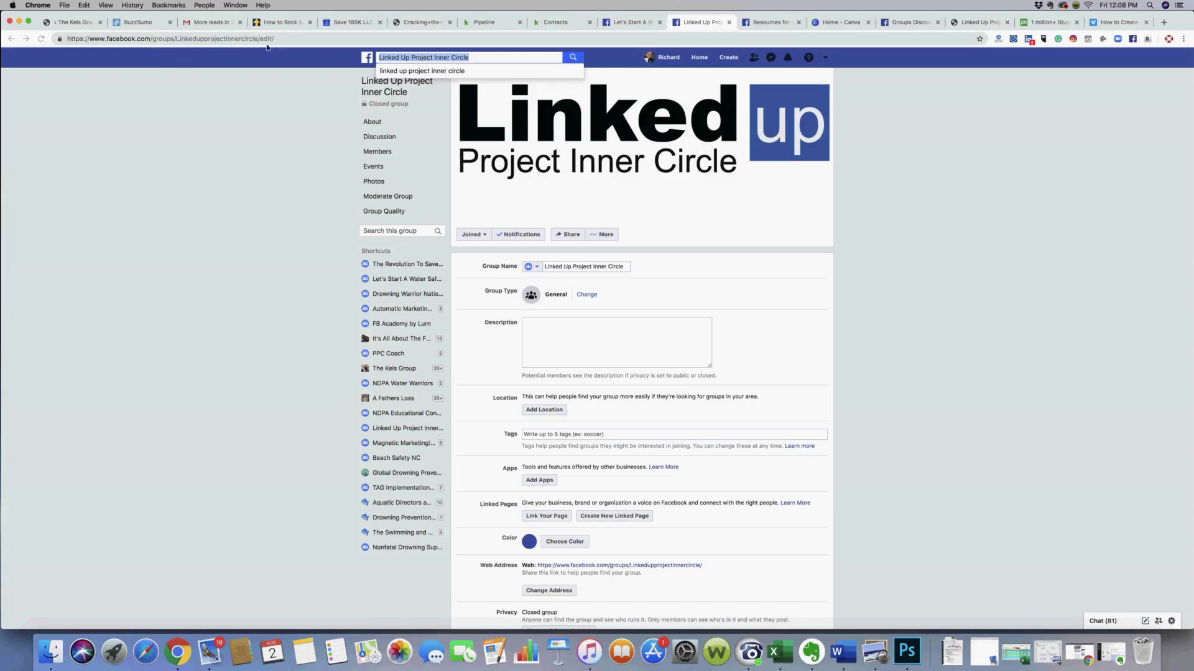
- Open the group's custom web address link in a new browser tab and view the Linked Up Project Inner Circle page
left_click(1047, 449)
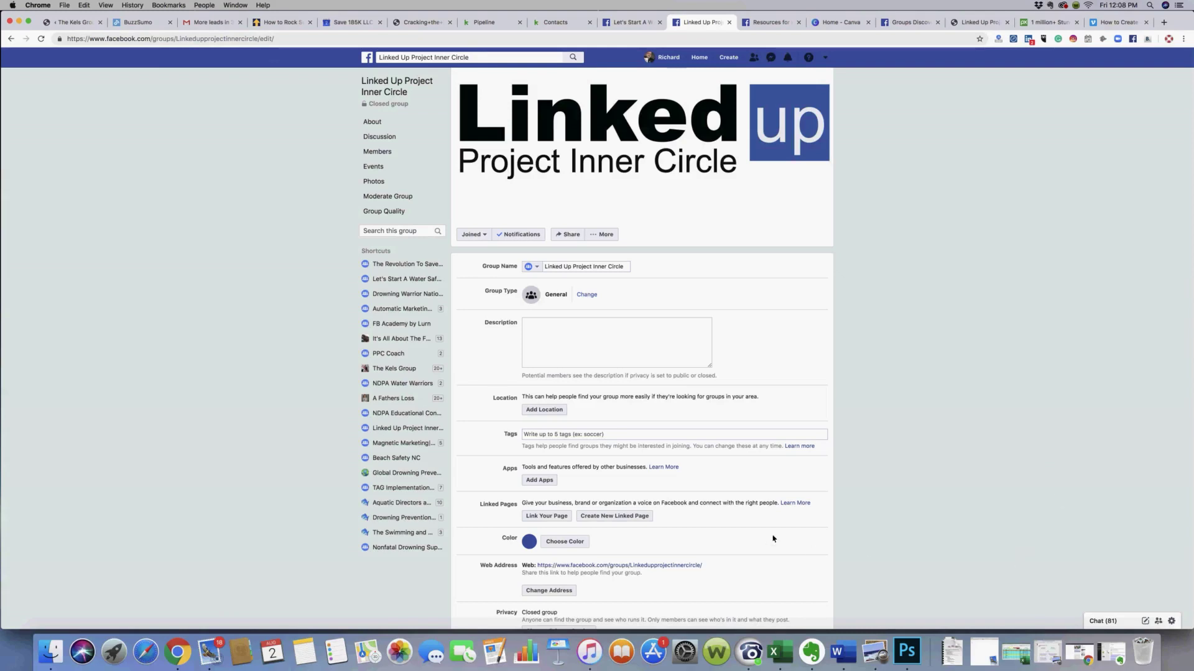
scroll(642, 453, "down", 5)
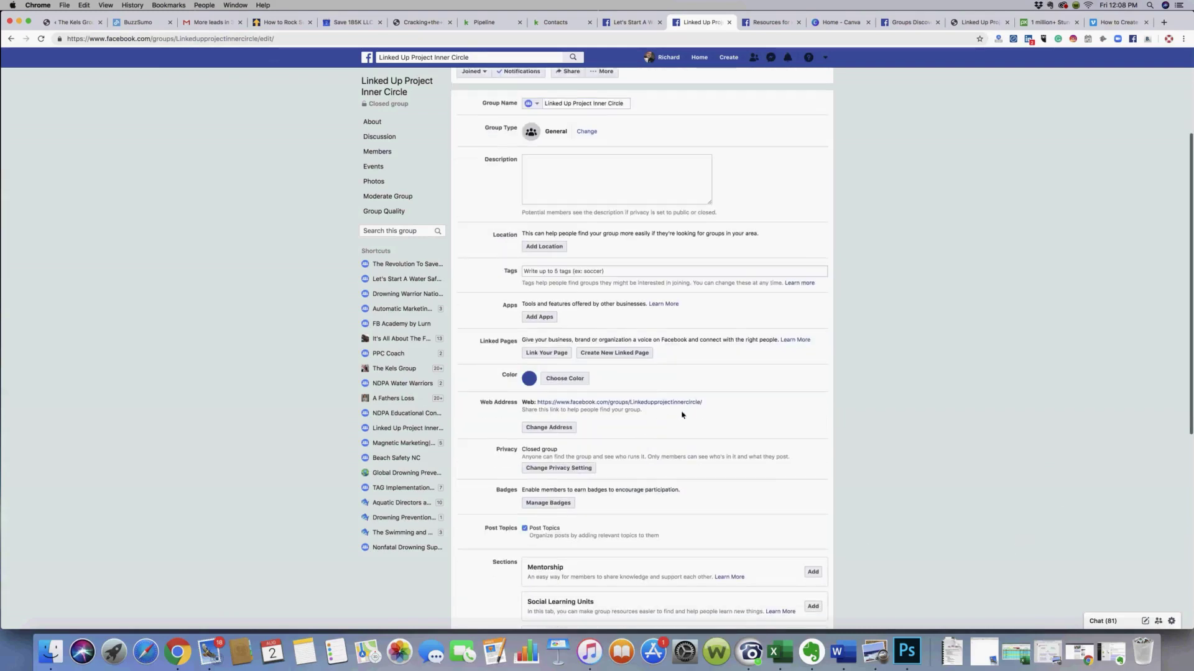
right_click(660, 404)
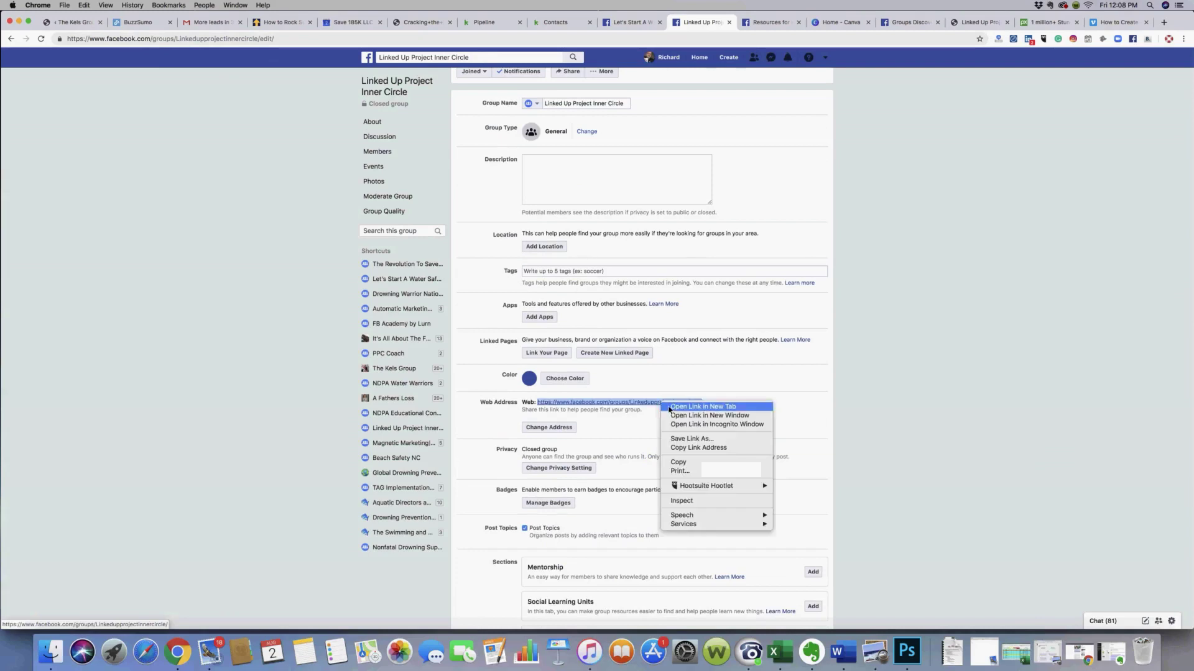
key("Return")
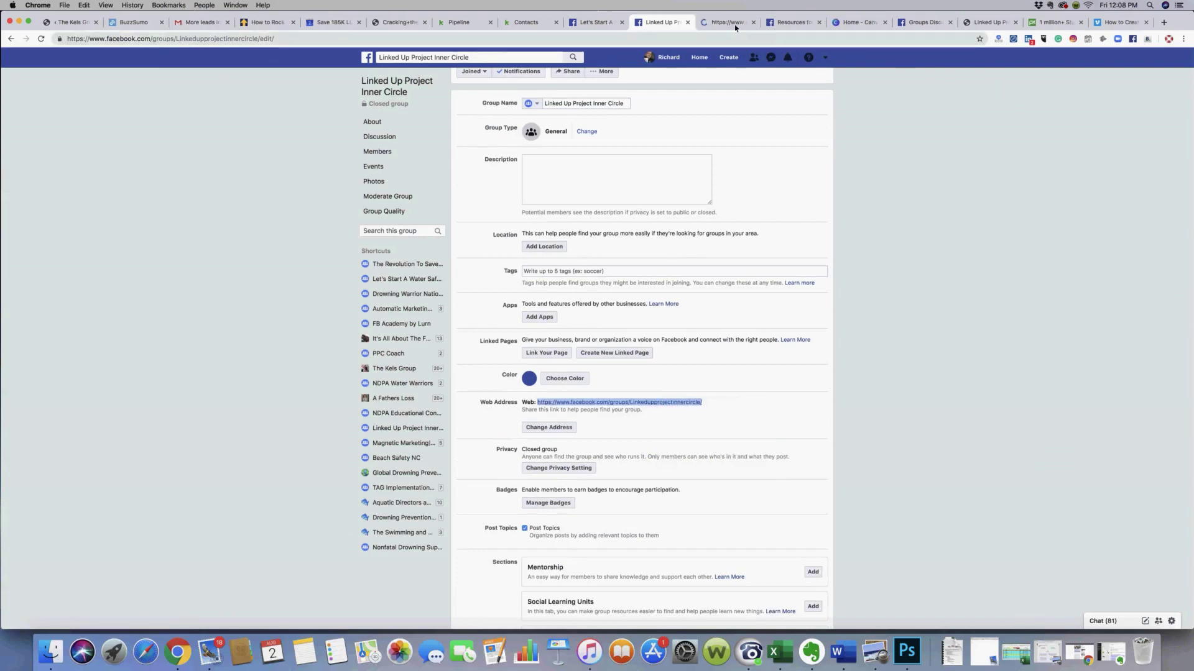
key("super+alt+Right")
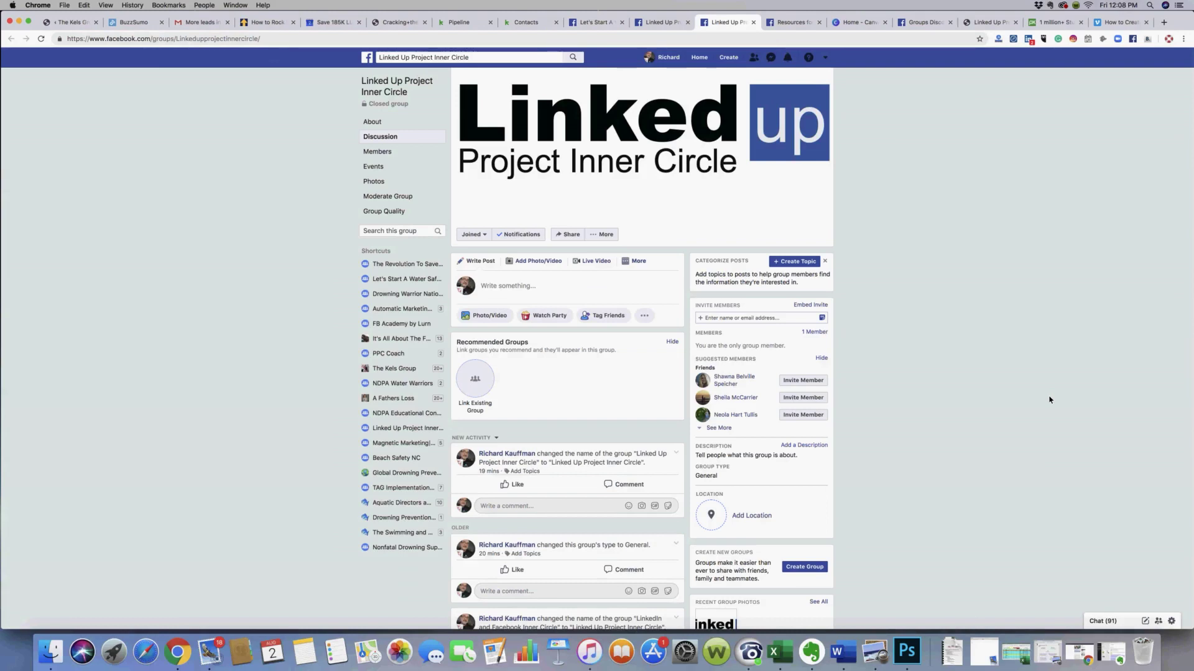
- Restrict the group's membership approval to only admins and moderators, and open the membership request questions
left_click(661, 22)
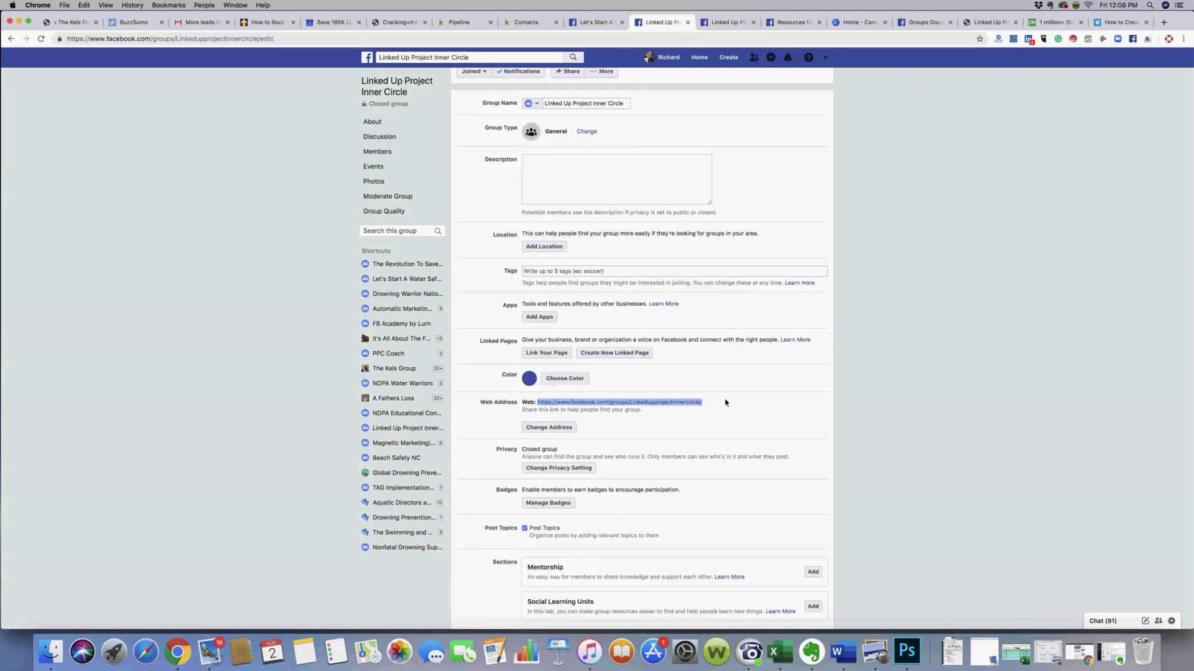
scroll(725, 402, "down", 1)
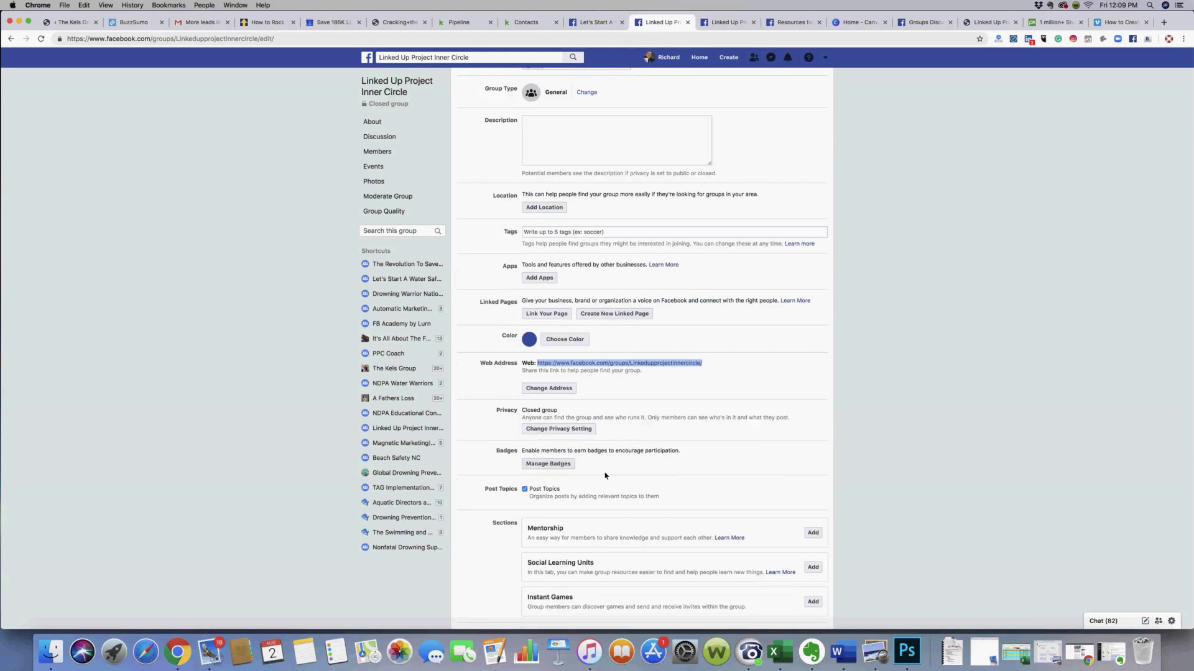
scroll(612, 457, "down", 1)
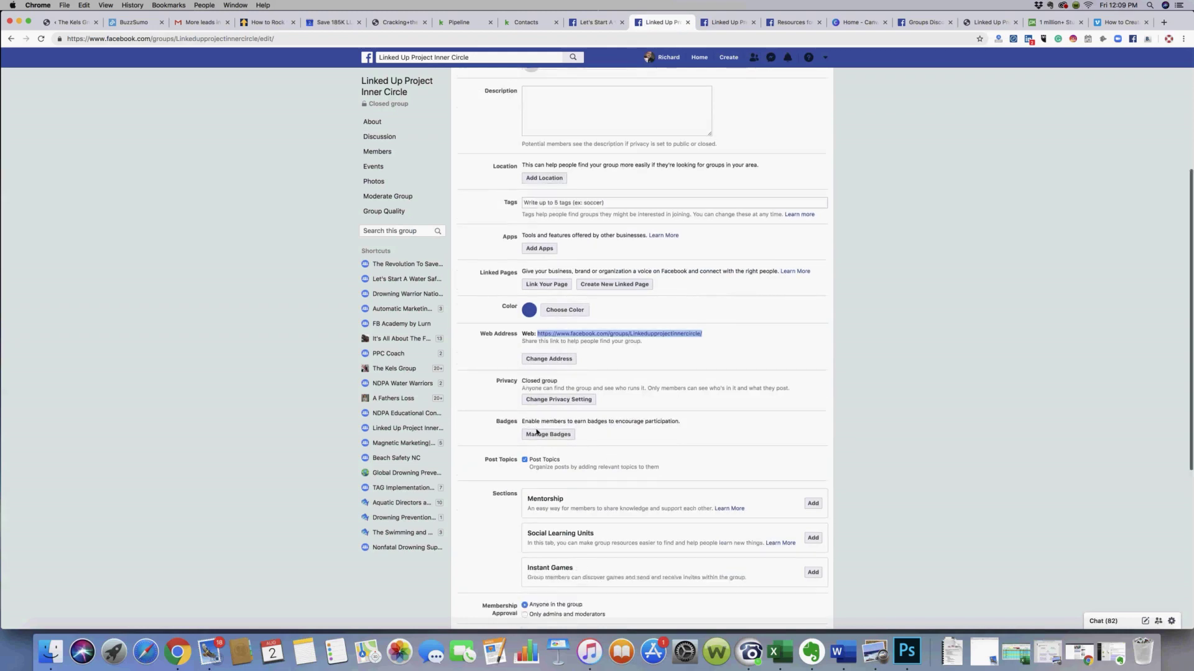
scroll(537, 432, "down", 1)
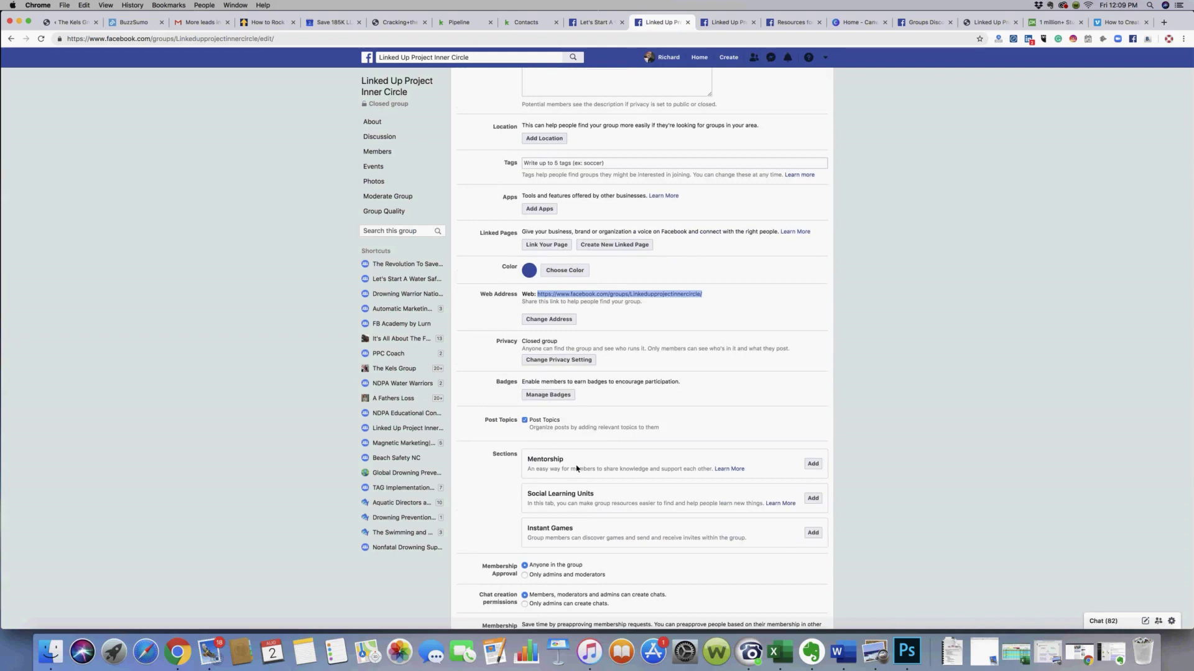
scroll(566, 435, "down", 3)
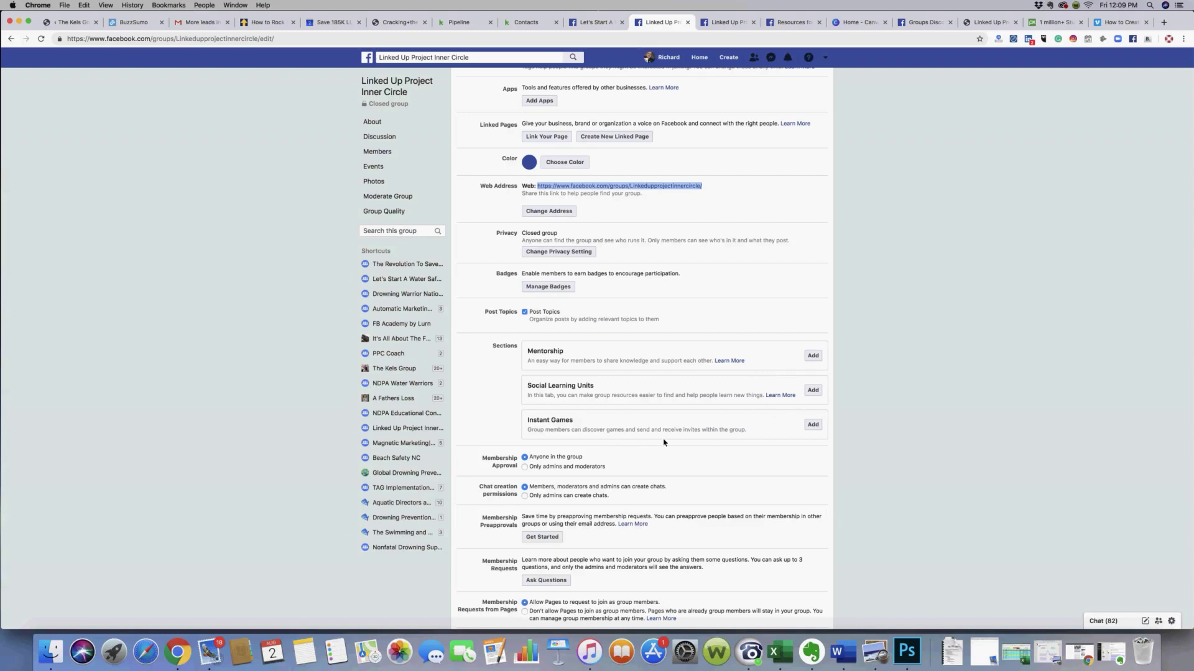
left_click(525, 467)
scroll(580, 509, "down", 3)
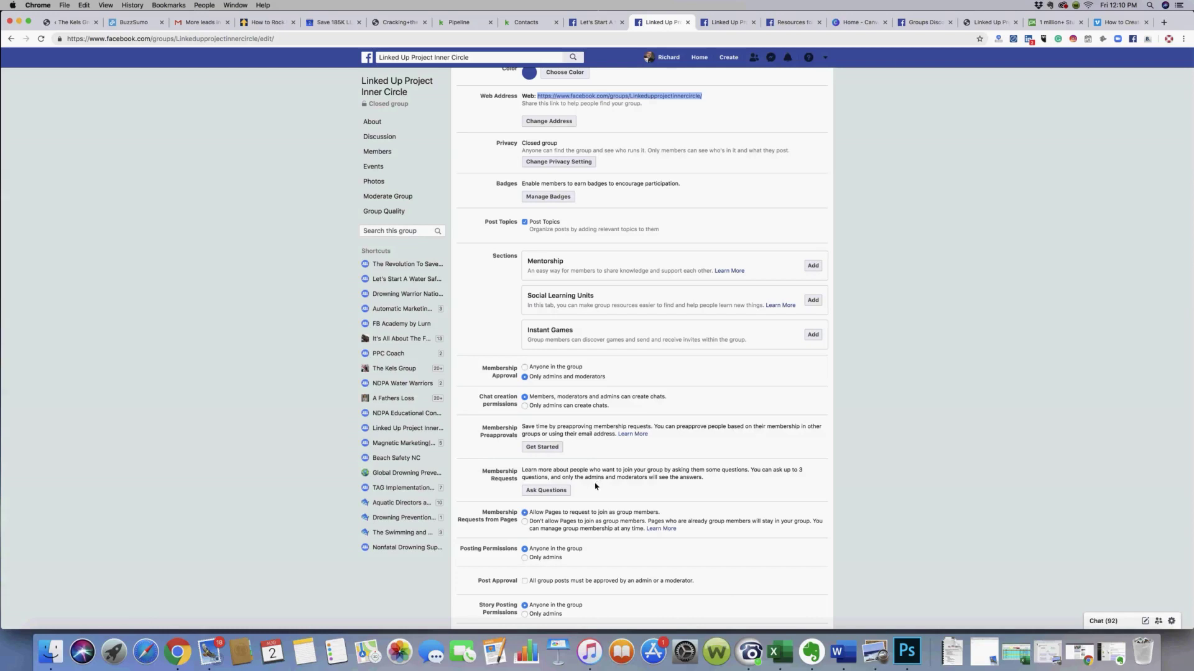
left_click(547, 490)
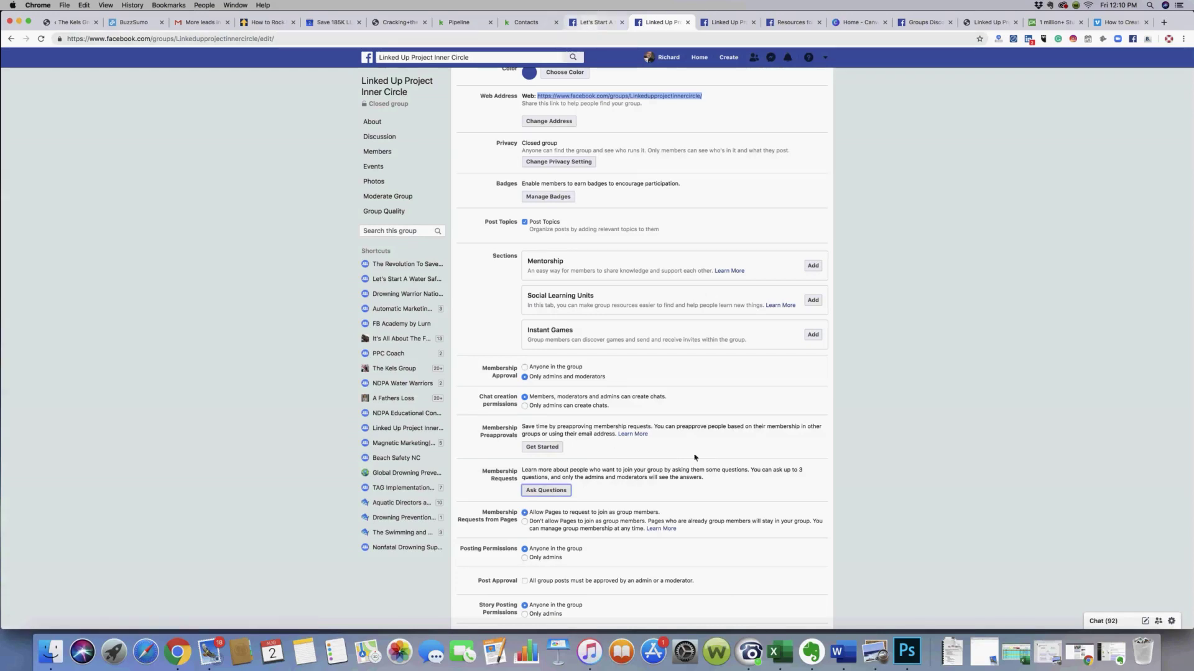
- Examine the announcements, posts and member comments in the Let's Start A Water Safety Revolution group's discussion feed
key("ctrl+shift+Tab")
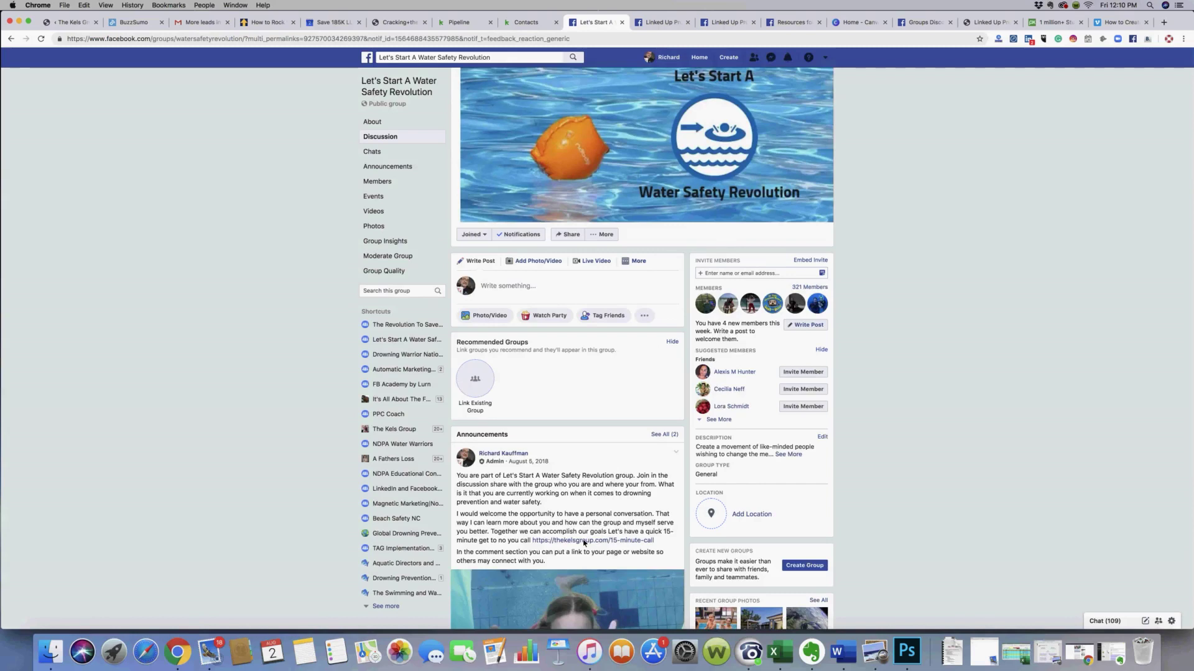
scroll(584, 543, "down", 5)
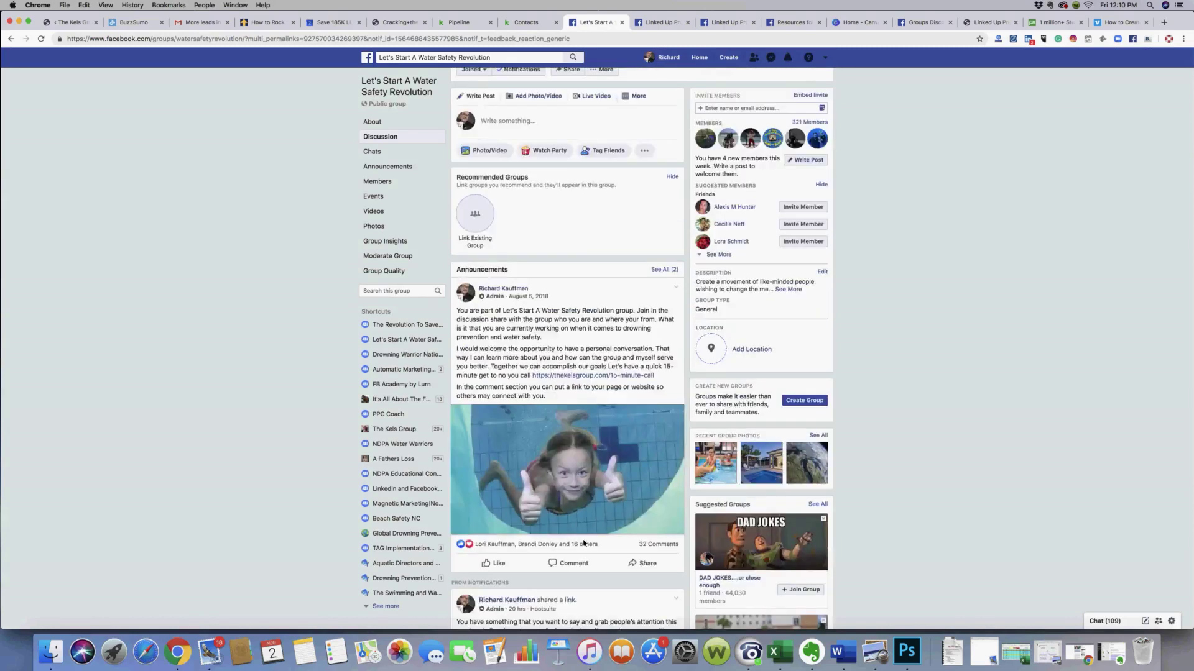
scroll(584, 542, "down", 2)
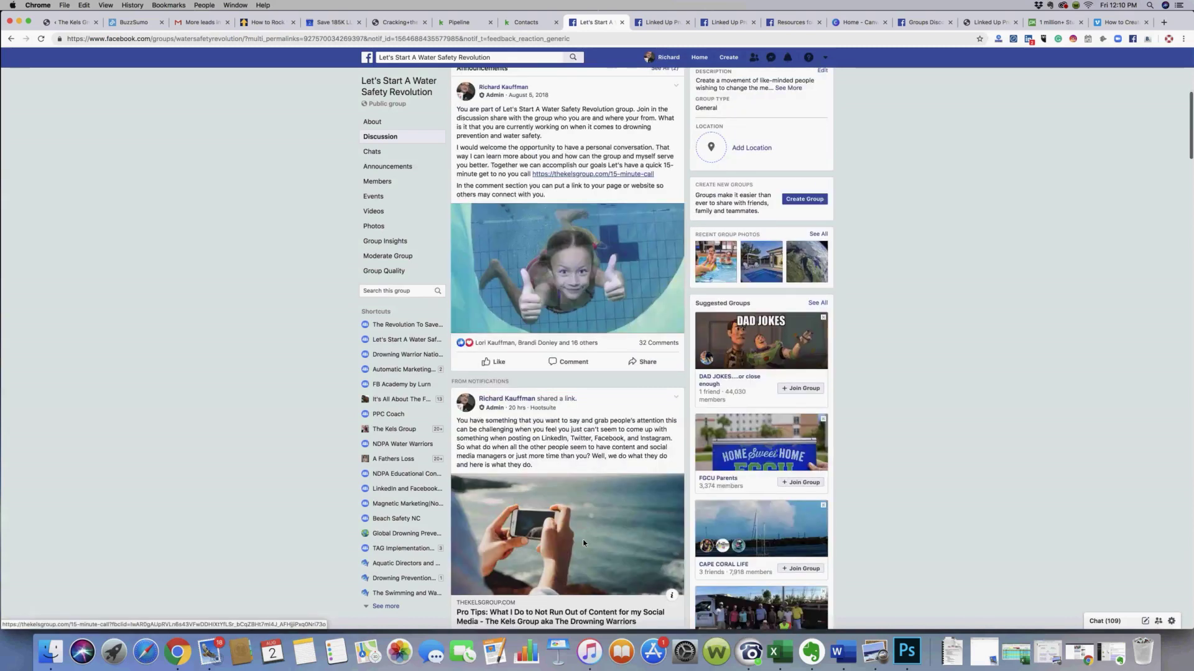
scroll(584, 543, "down", 5)
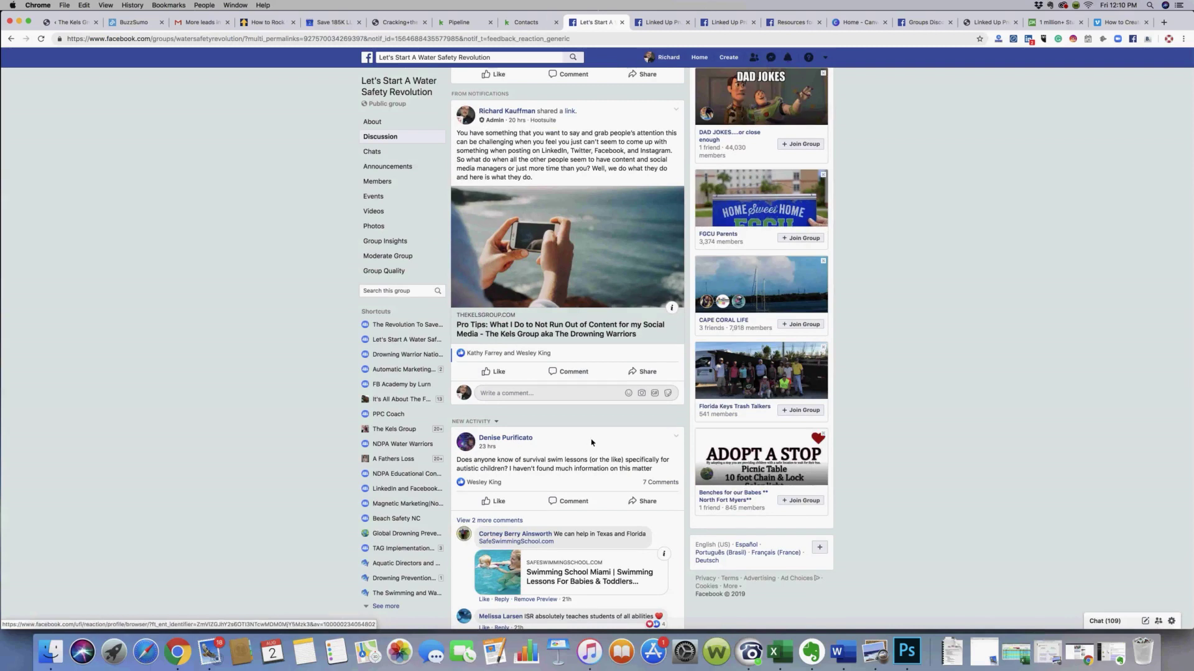
scroll(592, 442, "down", 3)
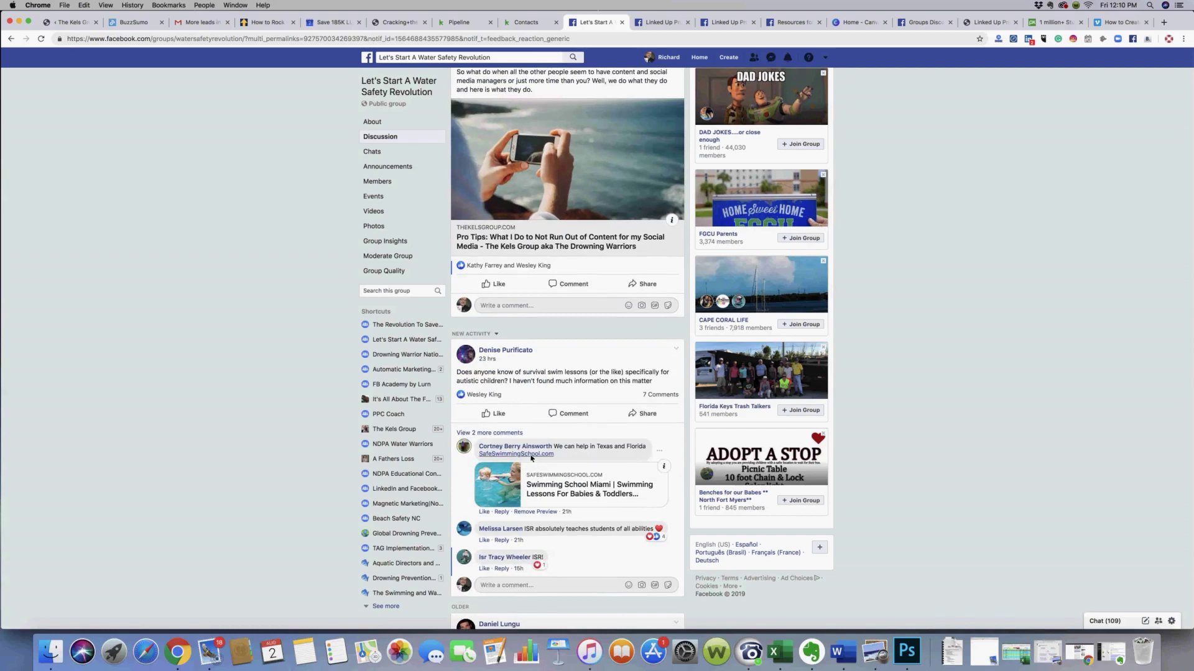
scroll(532, 458, "down", 10)
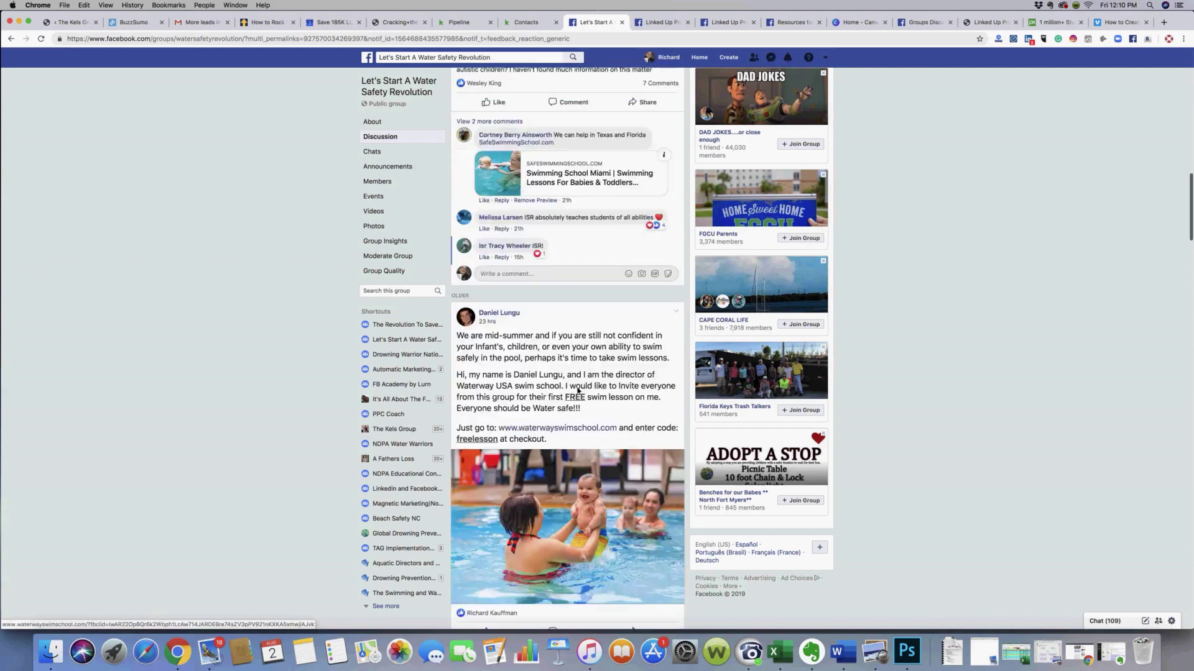
scroll(577, 390, "down", 6)
scroll(569, 434, "down", 11)
scroll(583, 419, "down", 4)
scroll(584, 430, "down", 10)
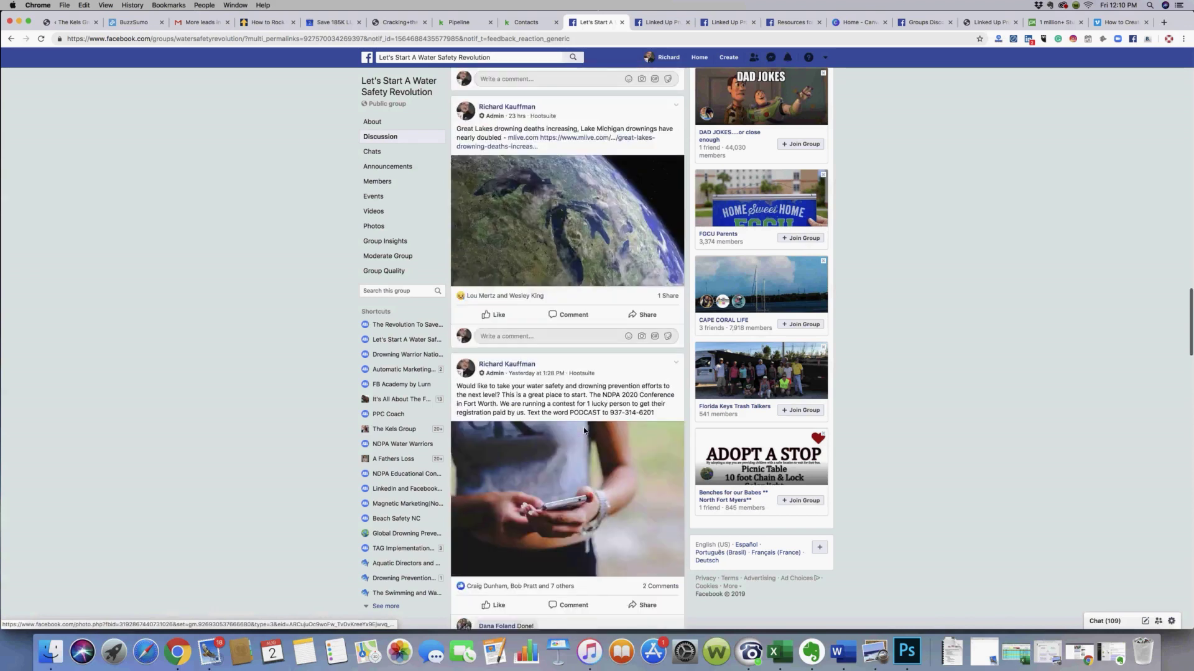
scroll(584, 427, "down", 12)
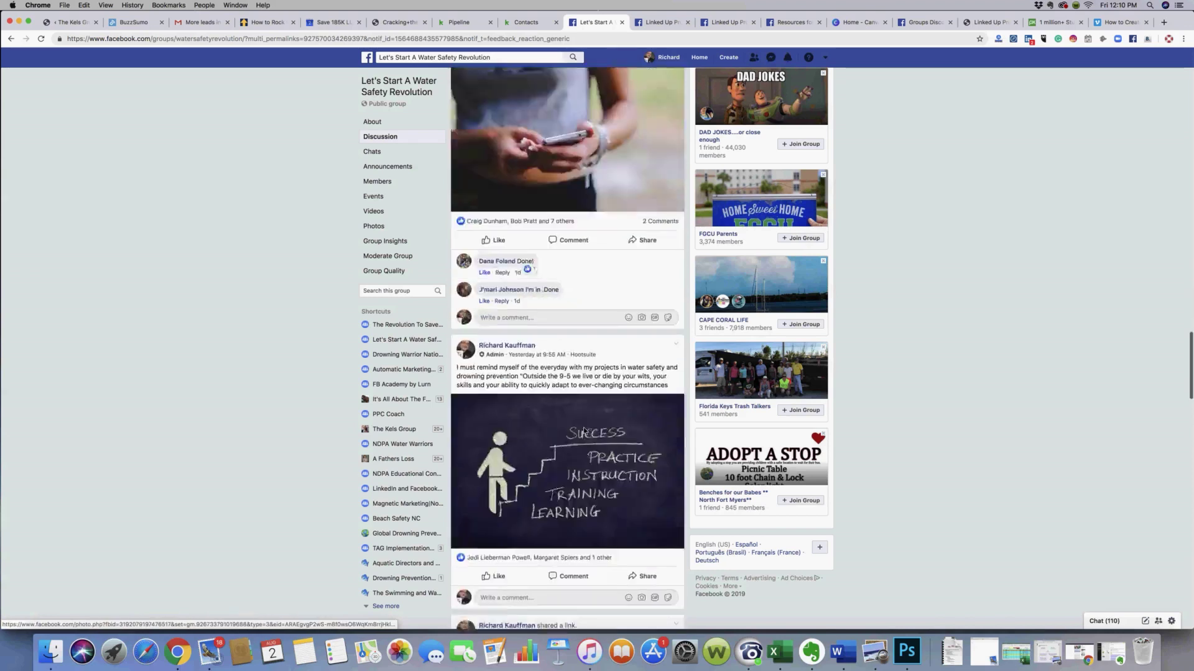
scroll(583, 430, "up", 10)
scroll(583, 430, "up", 14)
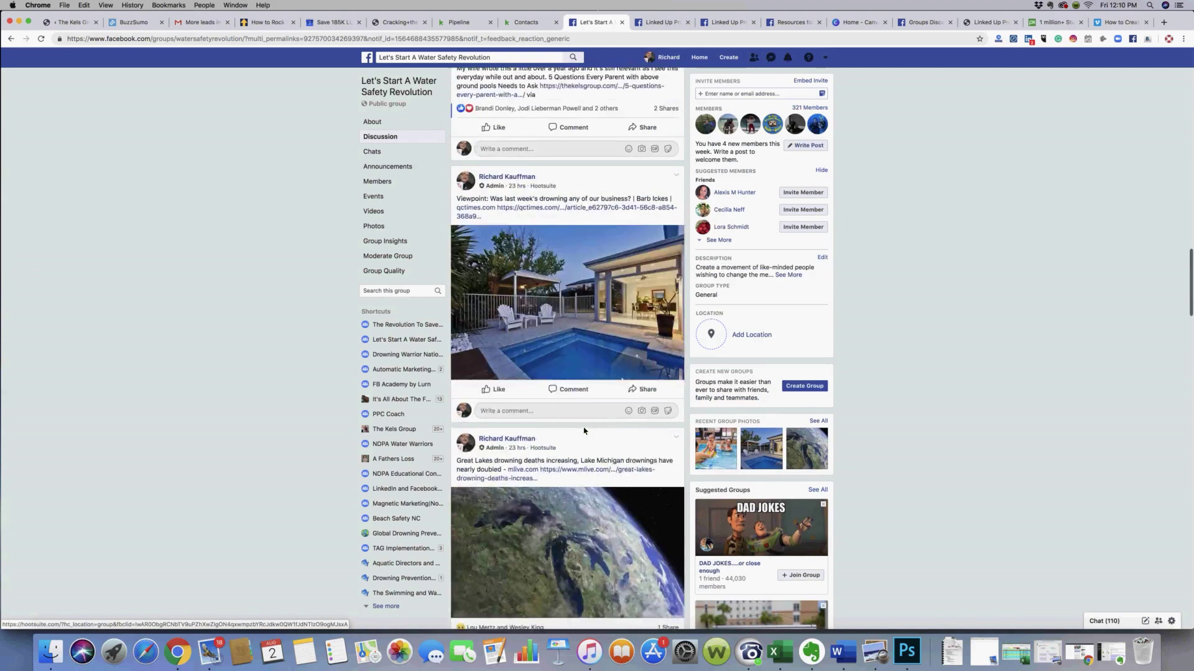
scroll(583, 430, "up", 15)
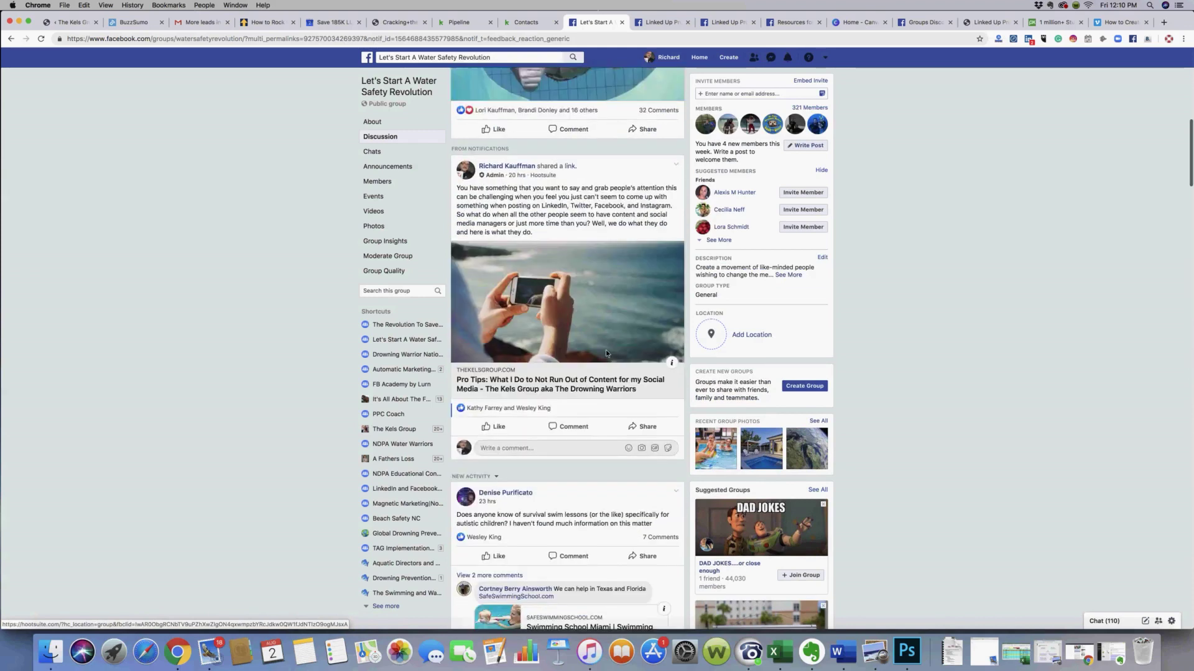
scroll(607, 351, "up", 13)
scroll(607, 351, "up", 7)
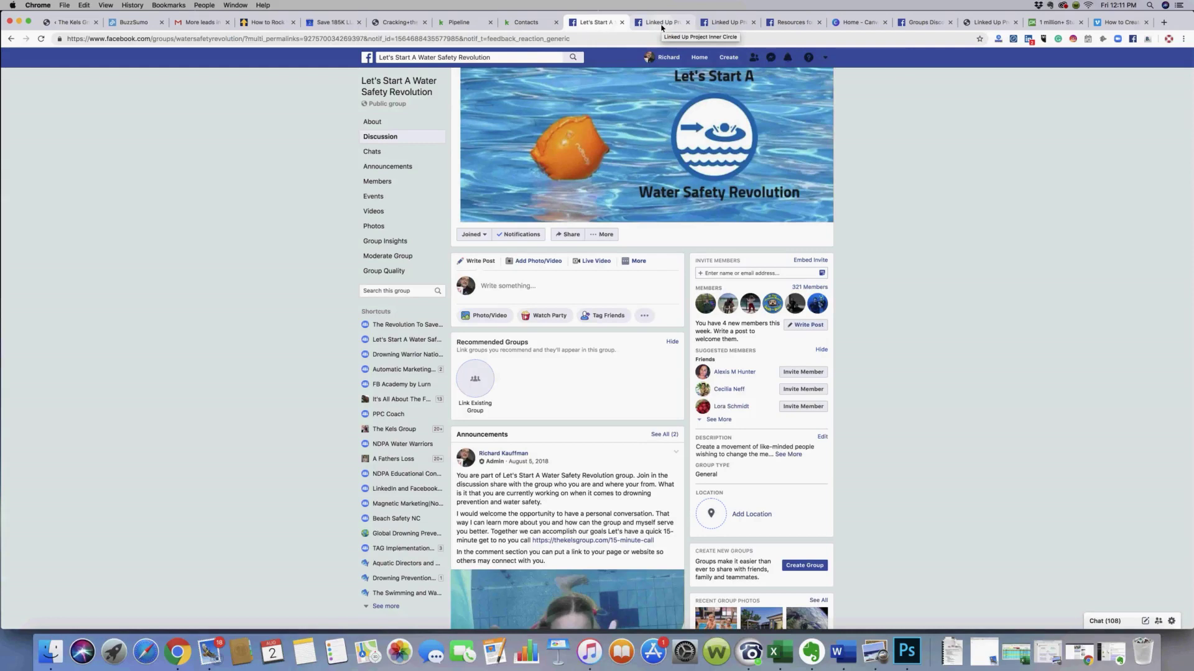
- Disallow Pages from requesting to join the Linked Up Project Inner Circle group as members, and save the group settings
key("ctrl+Tab")
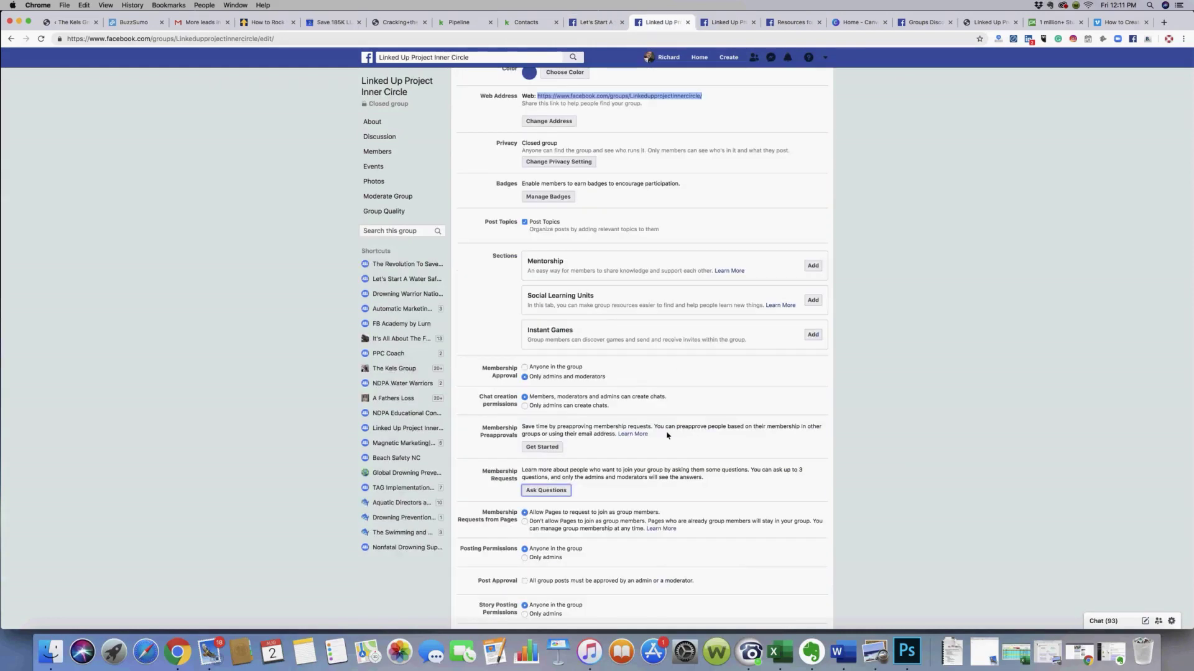
scroll(644, 435, "down", 3)
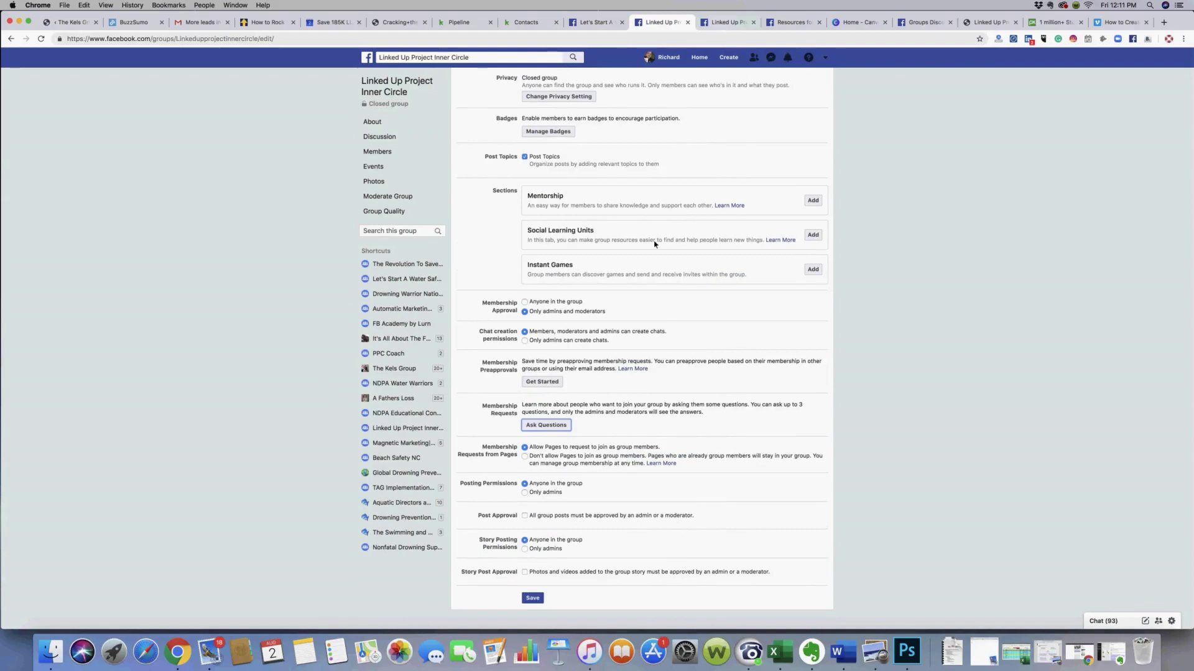
key("ctrl+Tab")
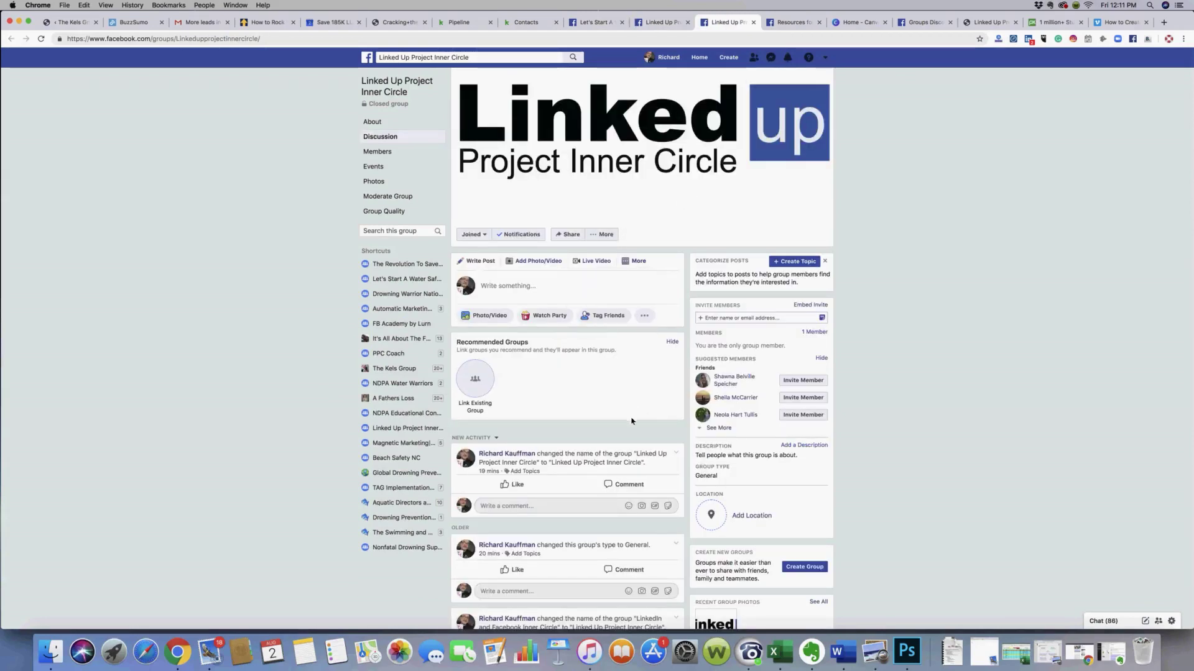
left_click(663, 23)
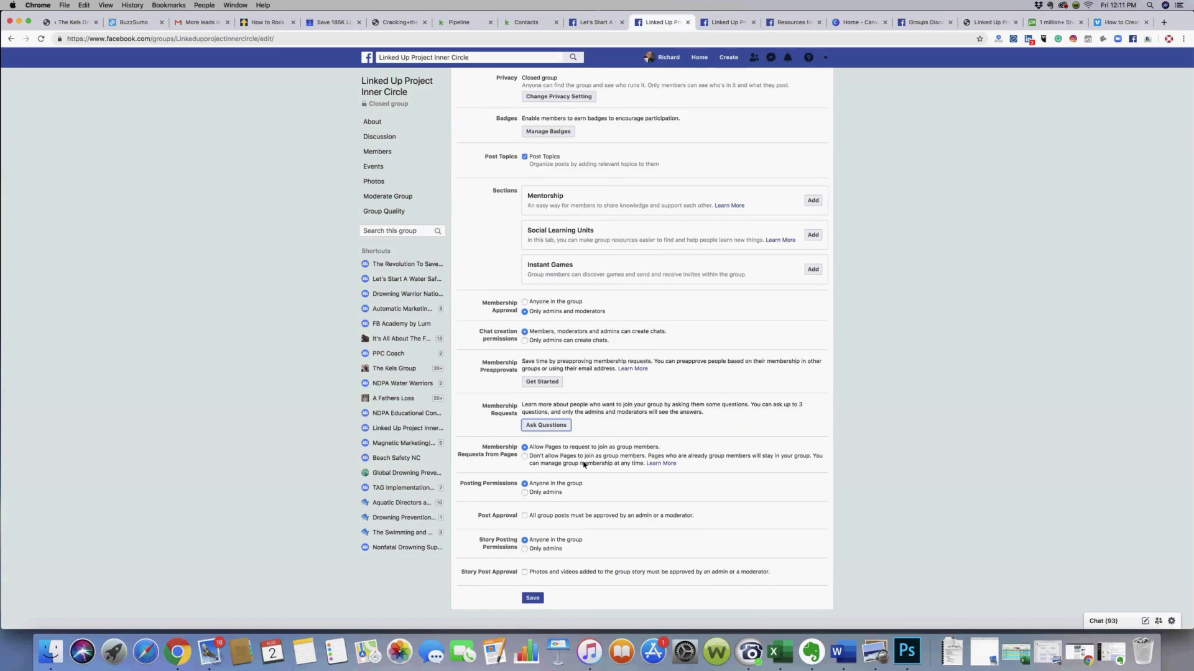
left_click(524, 457)
left_click(535, 600)
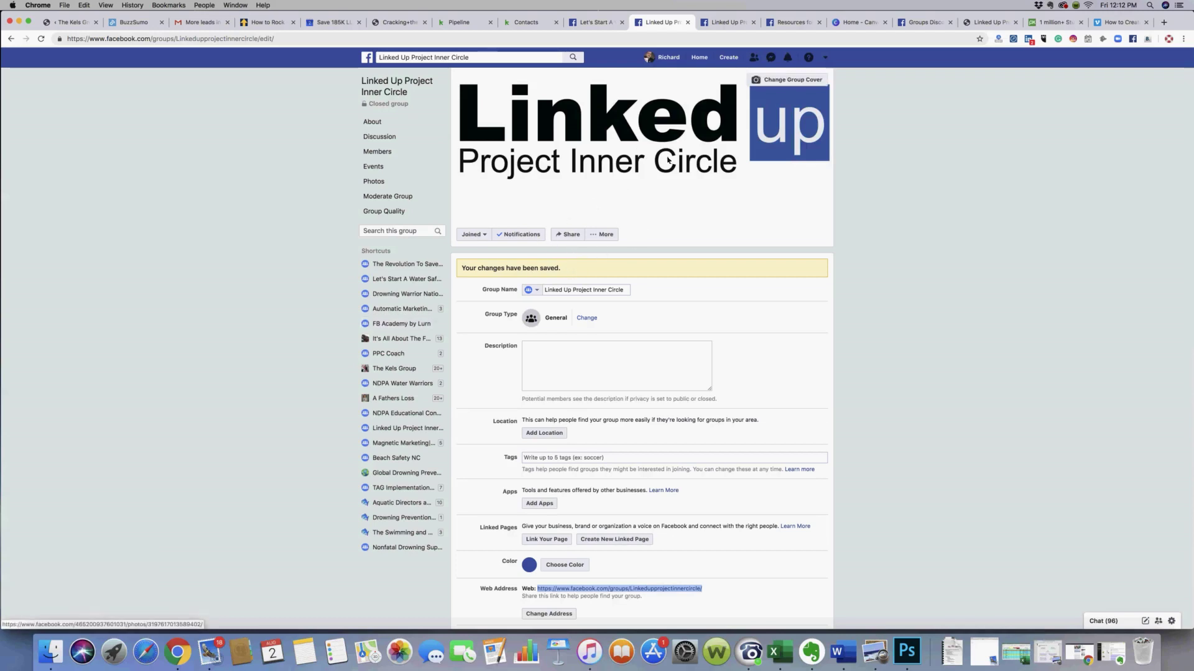
- Check the option to change the group cover, and browse the design types and existing designs on Canva's home page
left_click(789, 82)
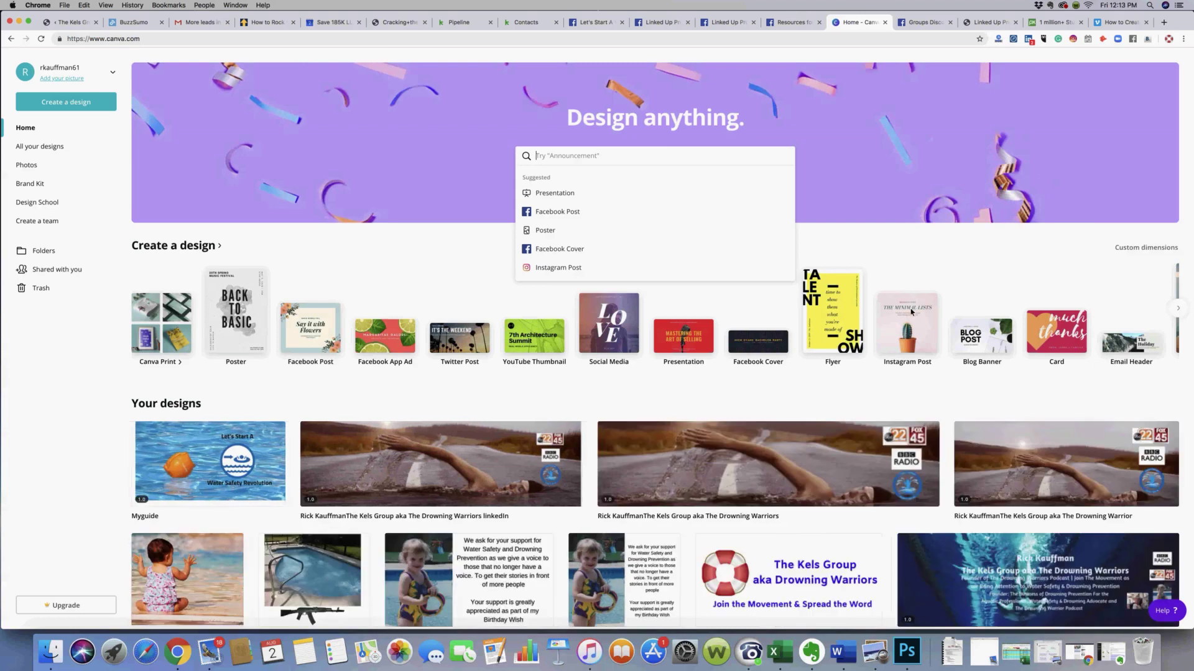
scroll(730, 417, "down", 1)
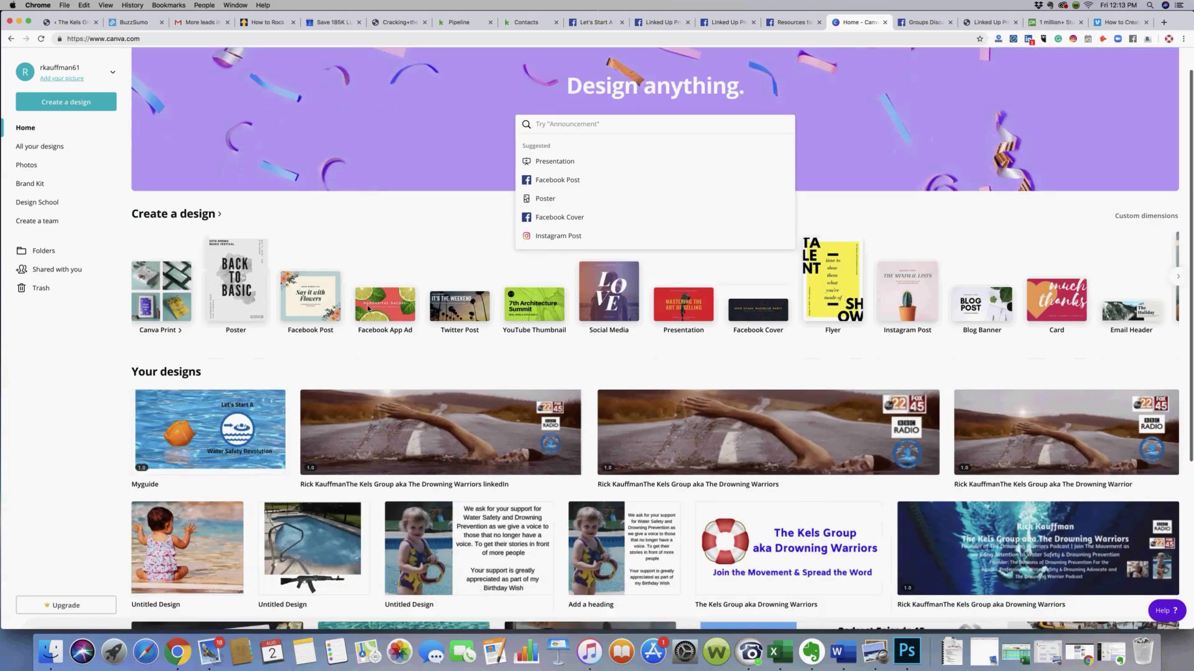
scroll(270, 389, "down", 1)
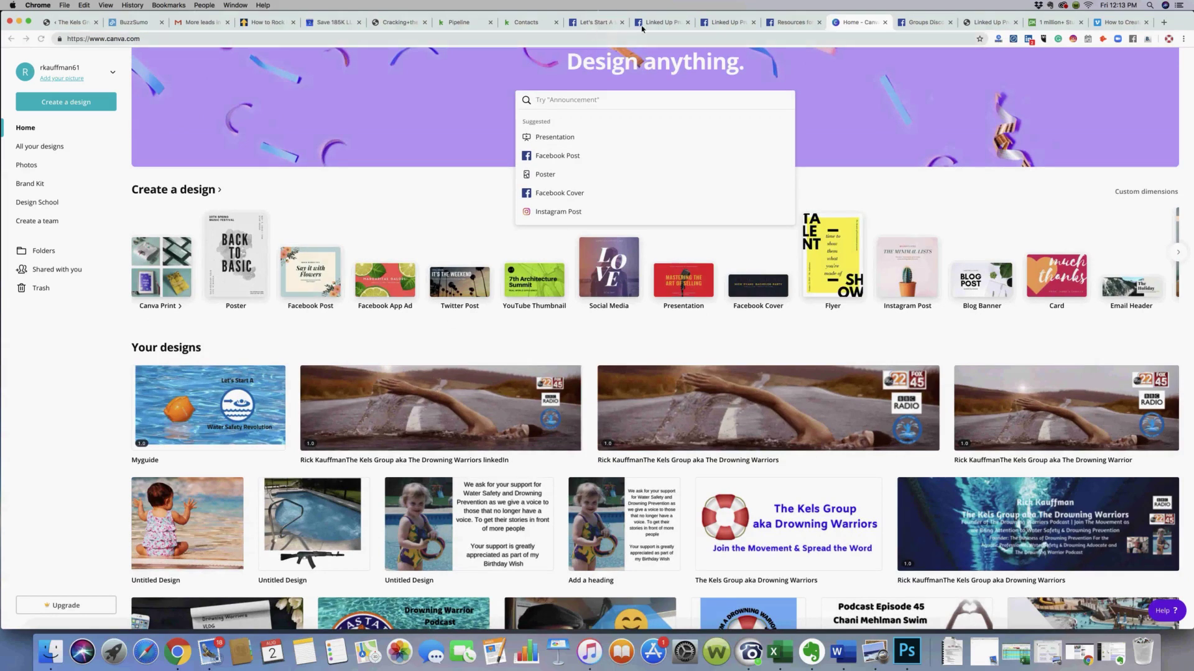
- Close the Resources for Page and Group Admins help tab, and open Facebook's home page in a new tab from the group page
left_click(788, 21)
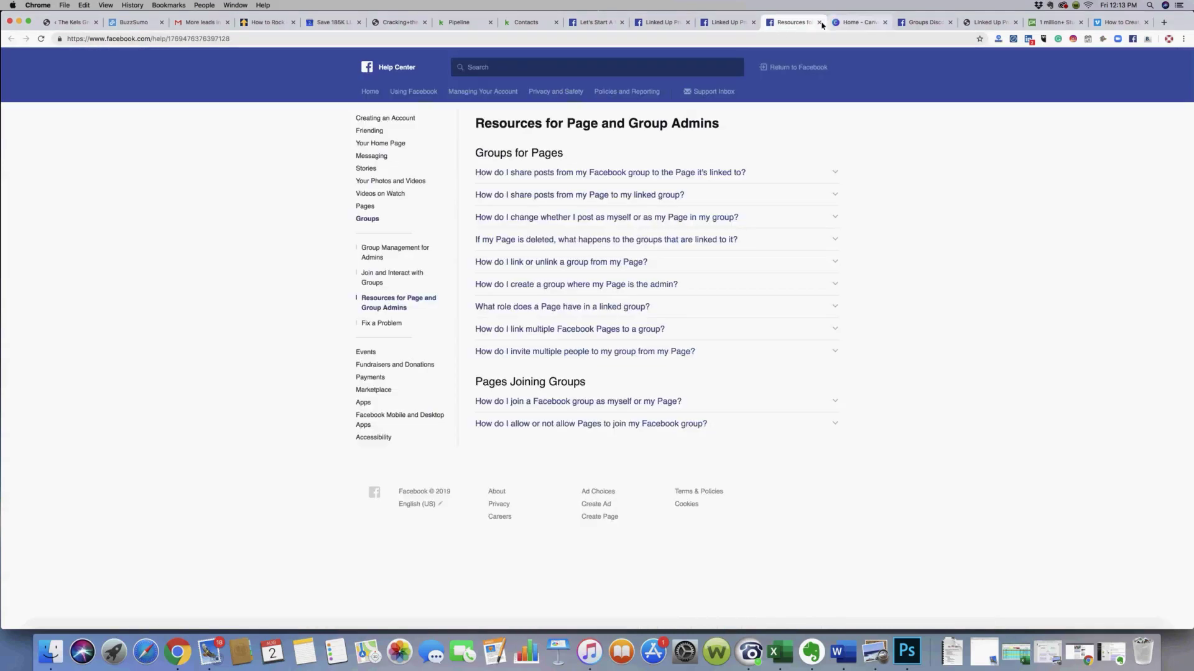
key("super+w")
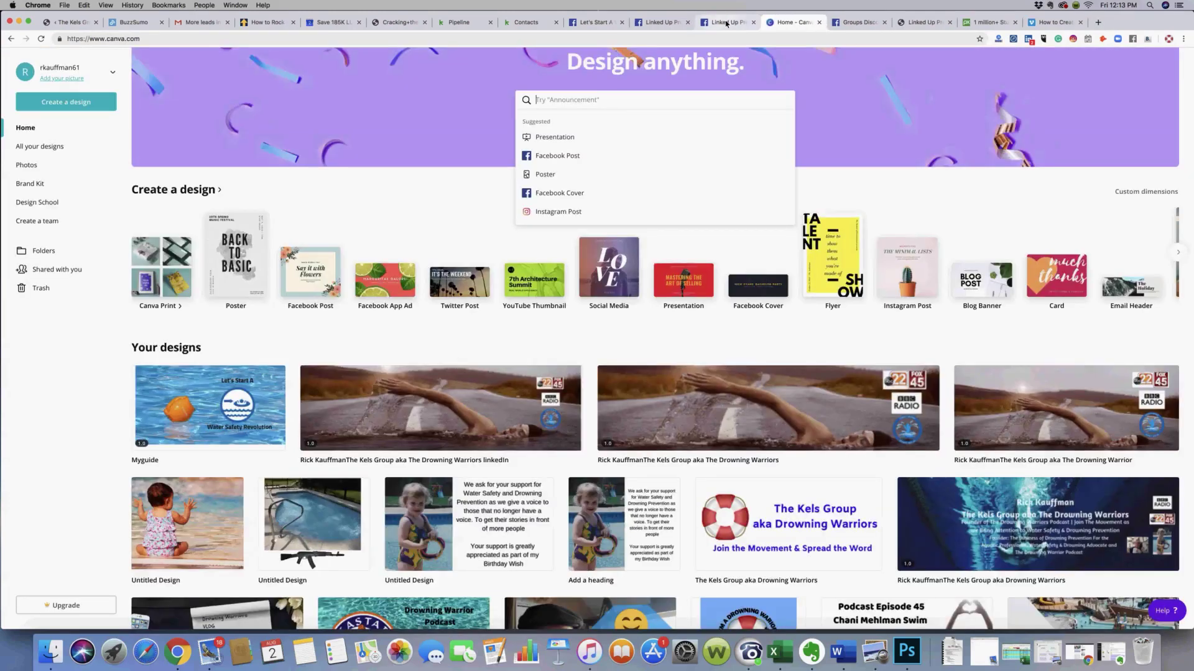
left_click(726, 23)
right_click(368, 57)
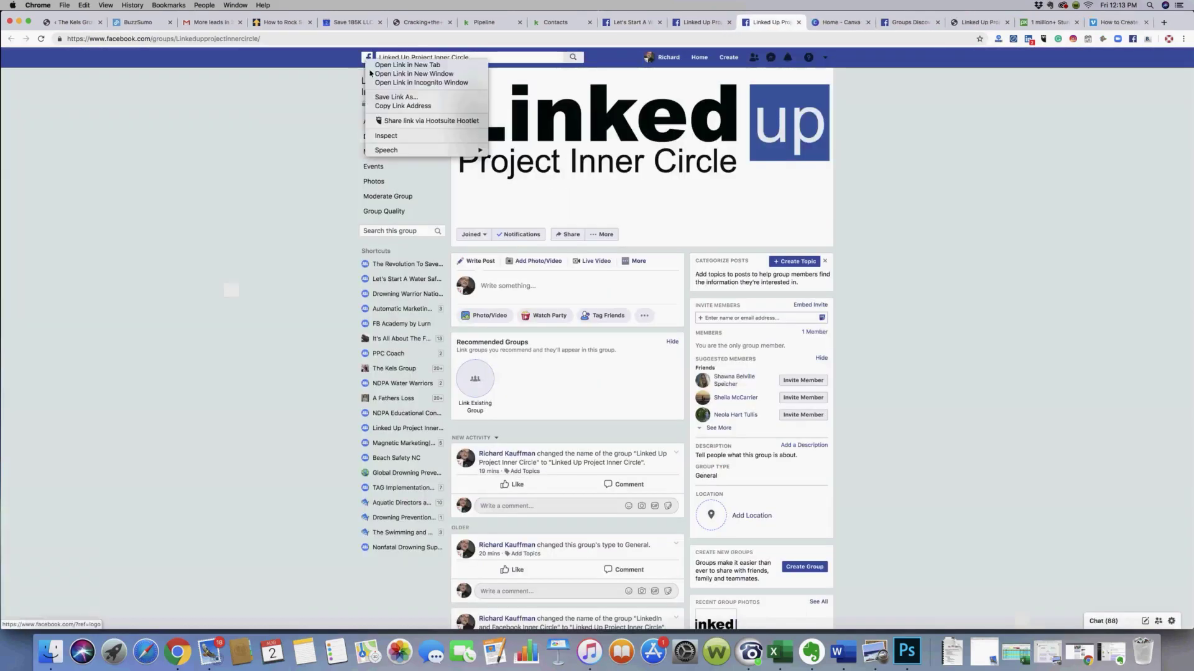
key("Return")
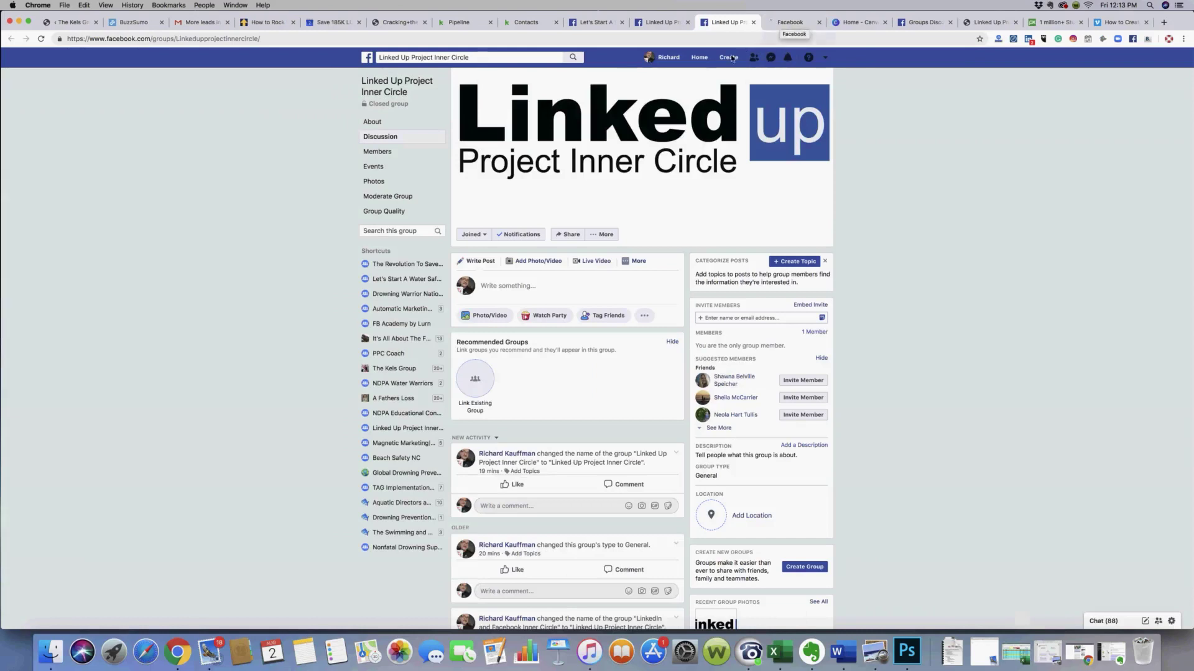
- Open the personal Facebook profile in a new tab, close the extra Facebook home tab, and view the profile's cover image
right_click(668, 59)
key("Return")
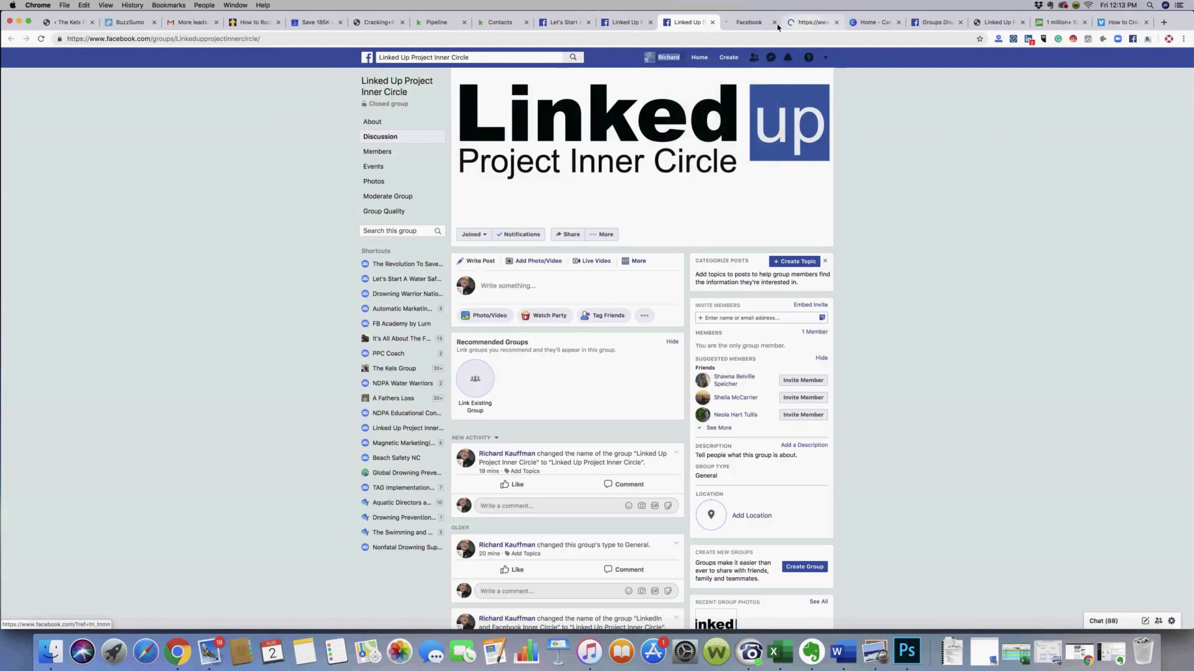
left_click(775, 23)
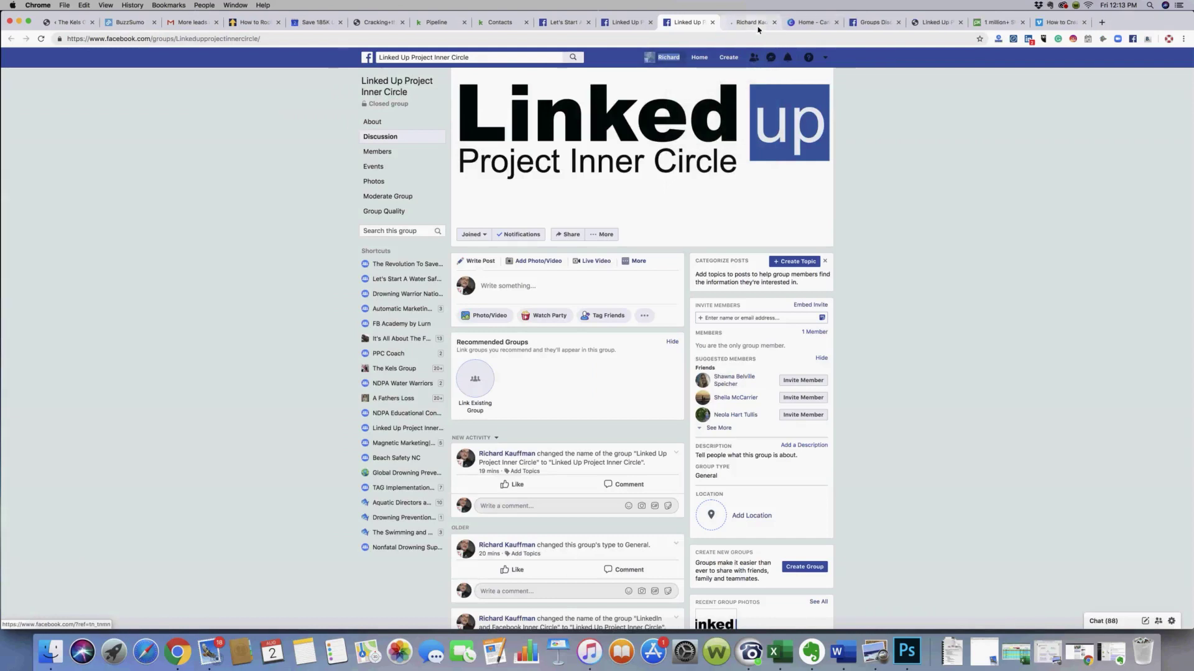
key("ctrl+Tab")
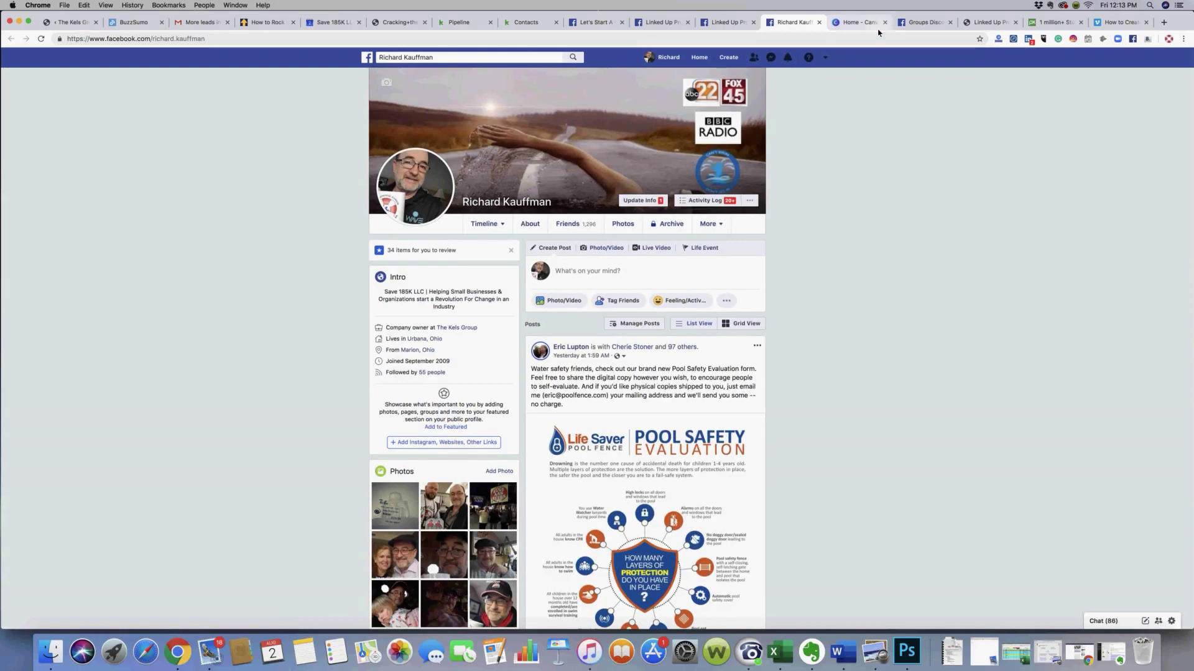
- Switch to LinkedIn and open the own profile to view its cover image and headline
left_click(1029, 40)
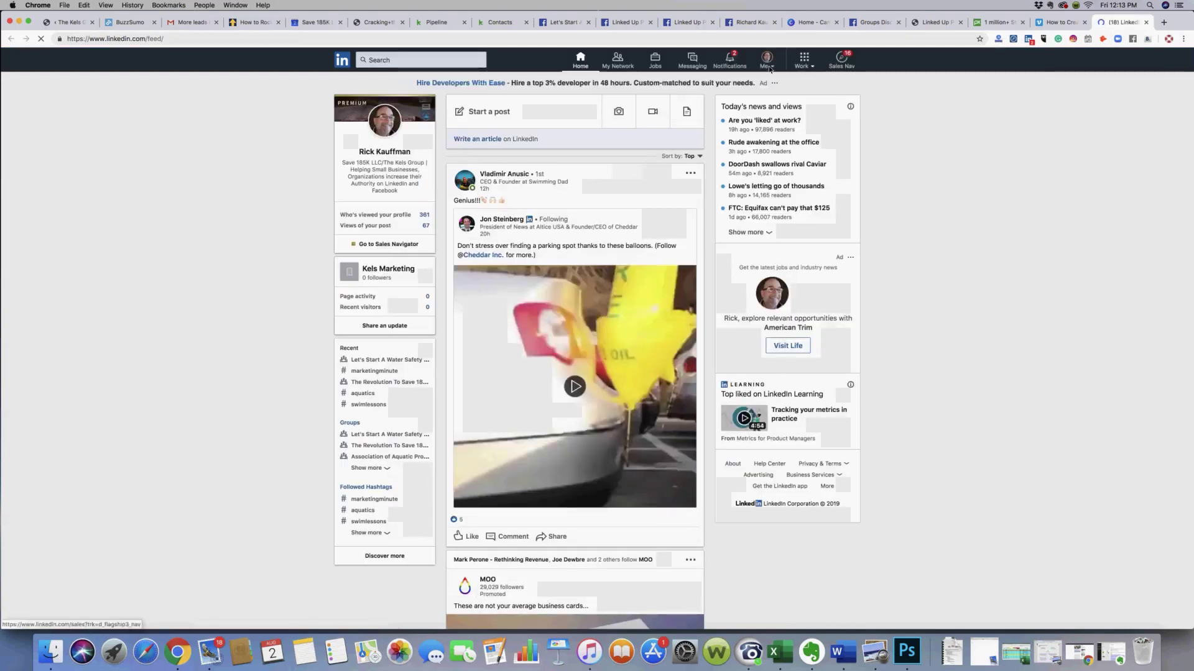
left_click(765, 64)
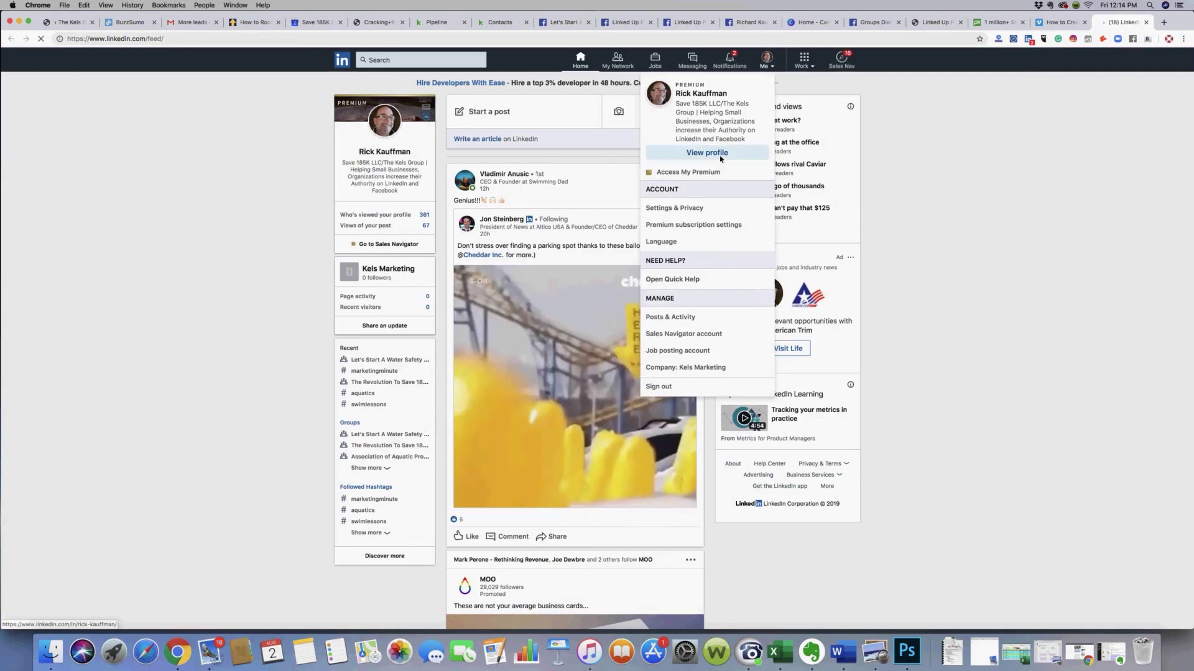
left_click(964, 213)
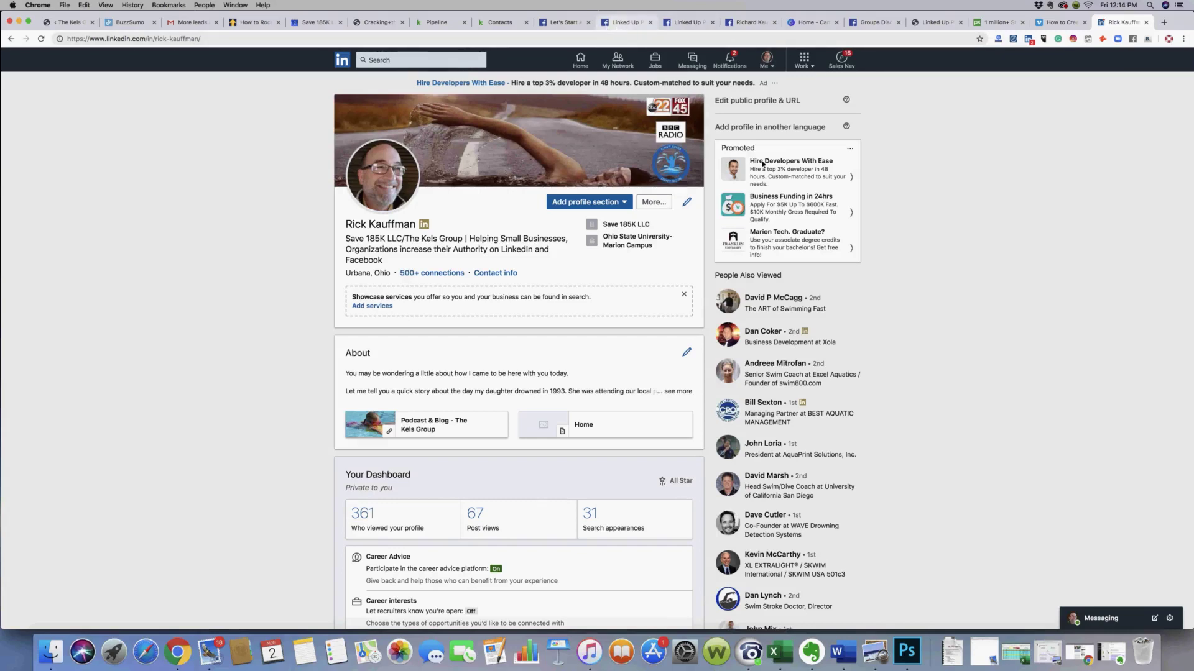
- Return to the Linked Up Project Inner Circle settings, switch to Canva and start a new Facebook Cover design
left_click(626, 22)
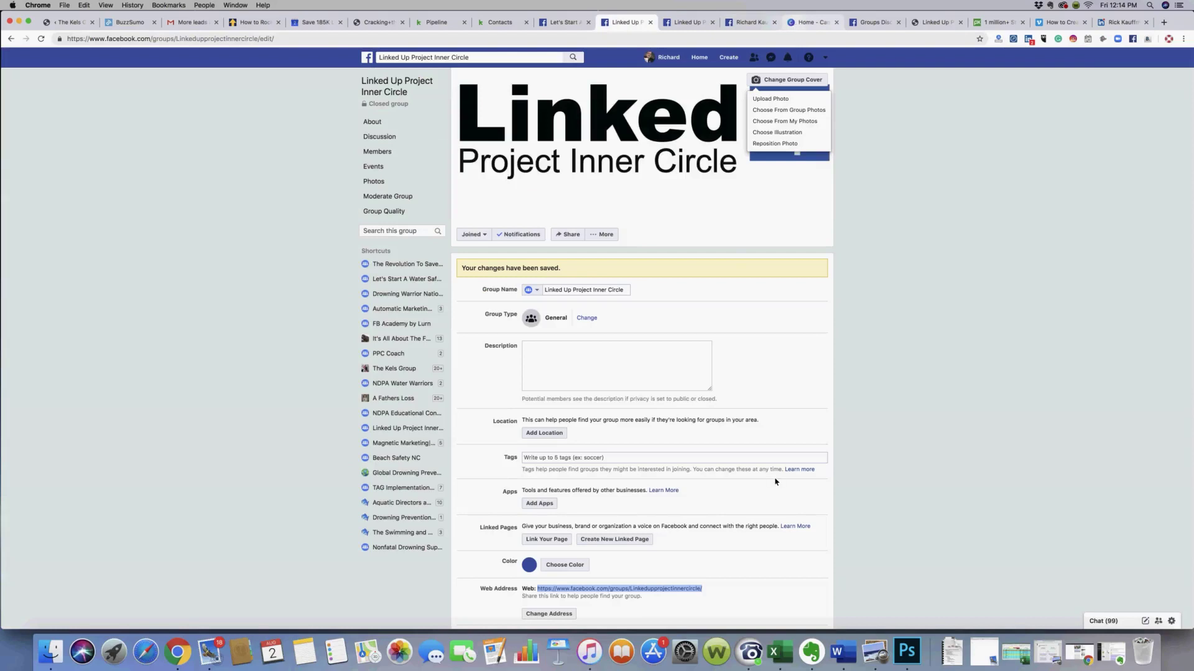
left_click(811, 22)
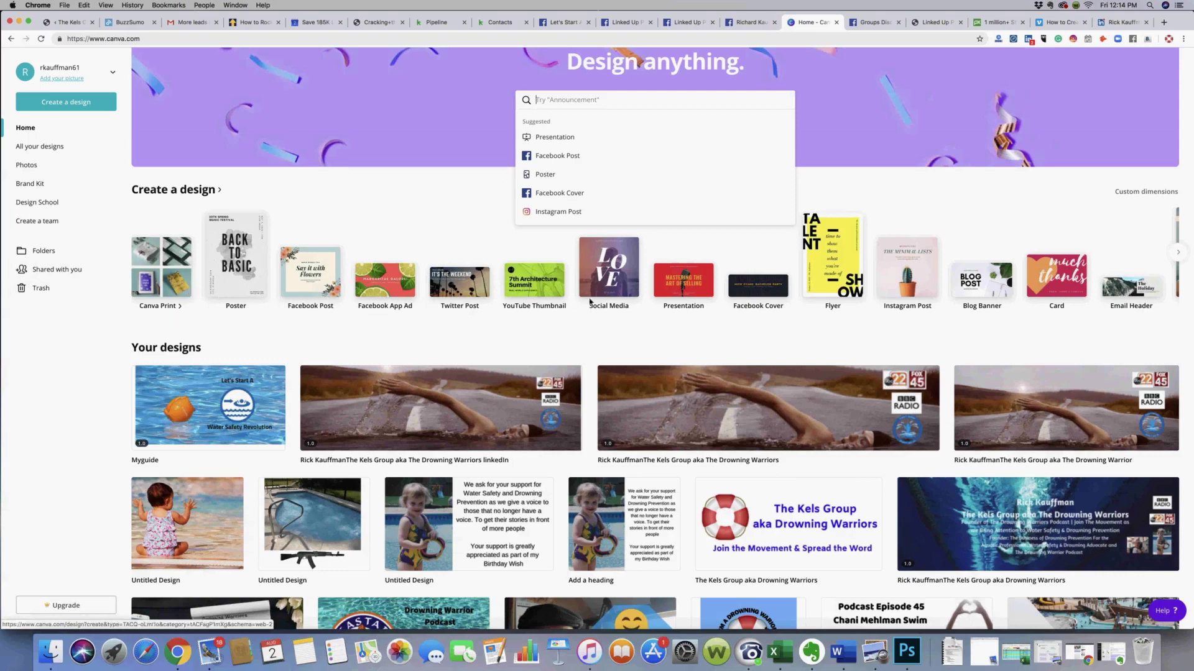
left_click(754, 288)
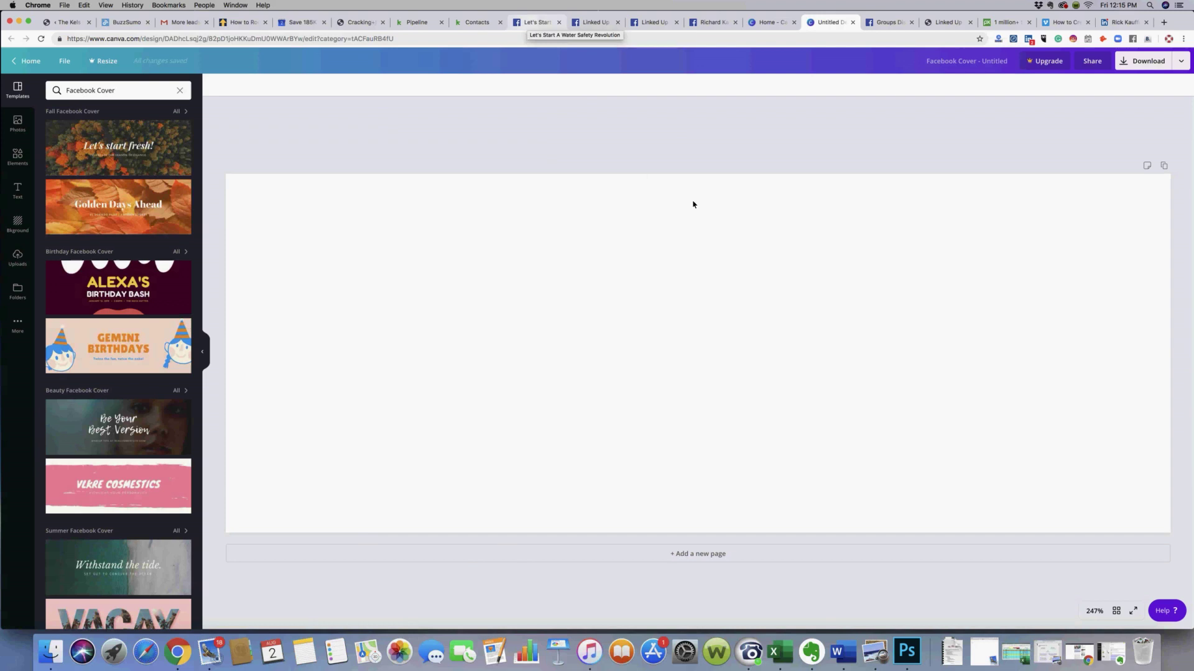
- Check the Let's Start A Water Safety Revolution group's cover, and show the download options for the blank Canva design
left_click(536, 22)
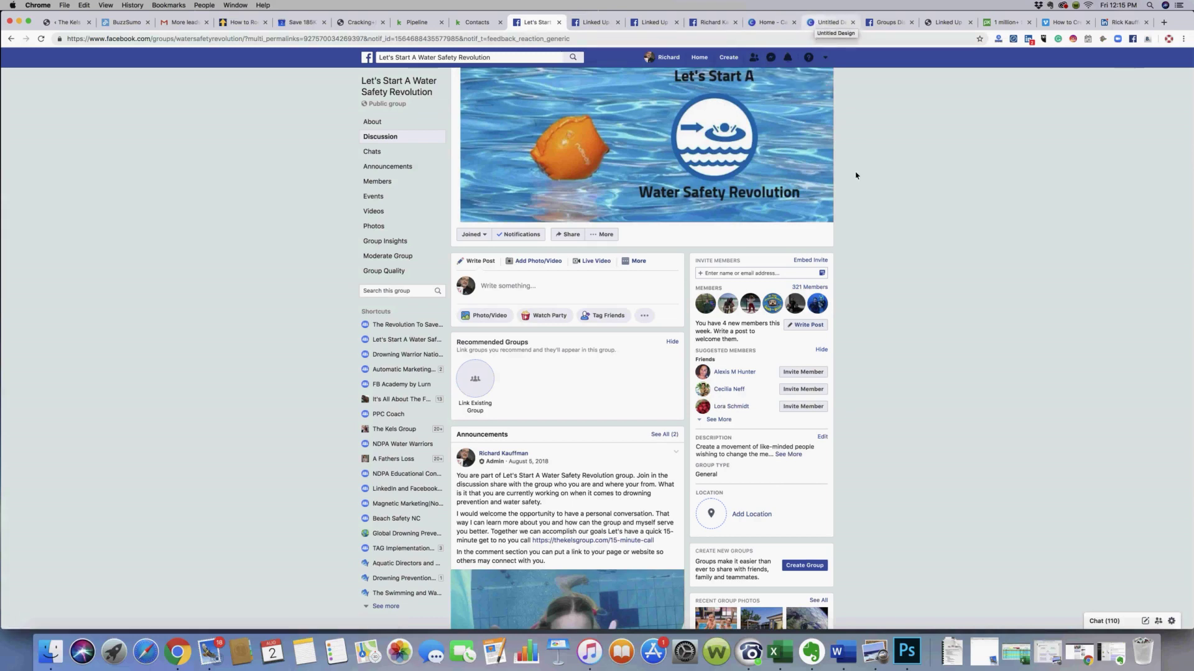
left_click(830, 23)
left_click(1141, 63)
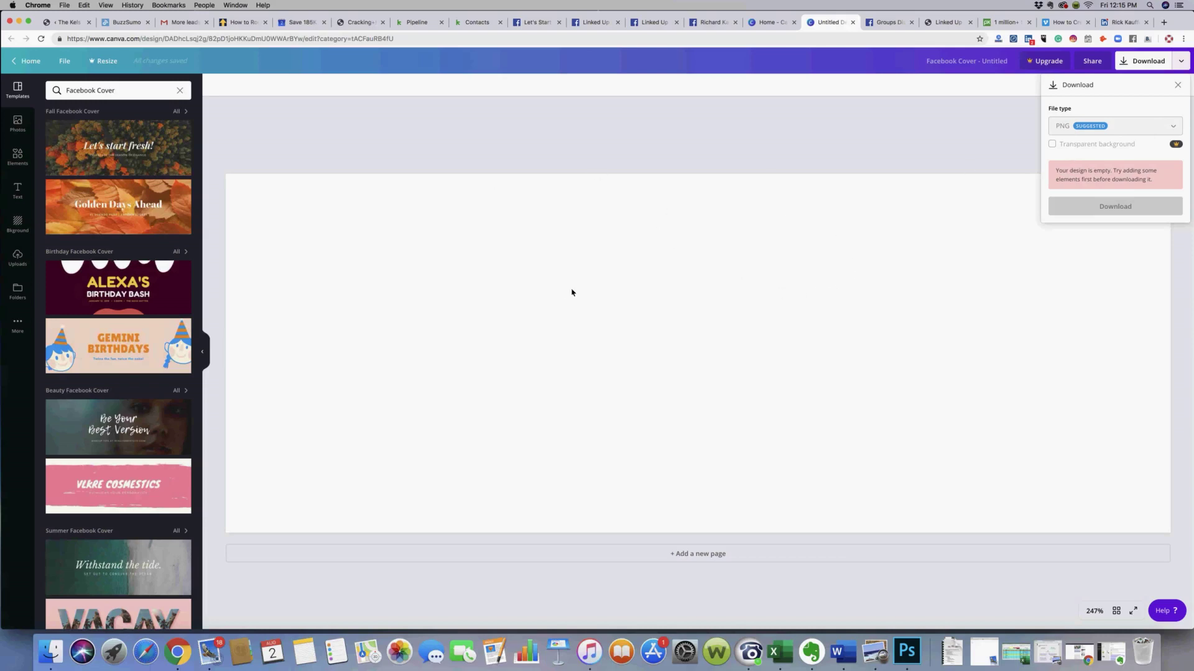
- Try the Official Memo text template on the blank Facebook cover, and delete it from the design
left_click(18, 191)
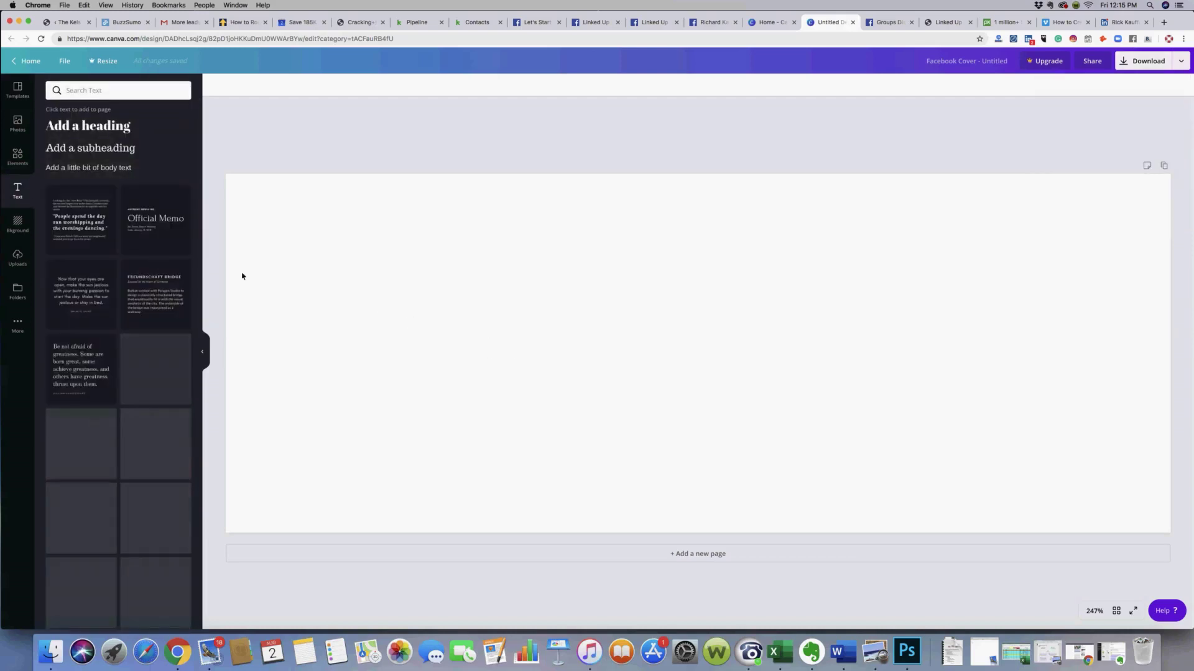
left_click_drag(196, 247, 477, 252)
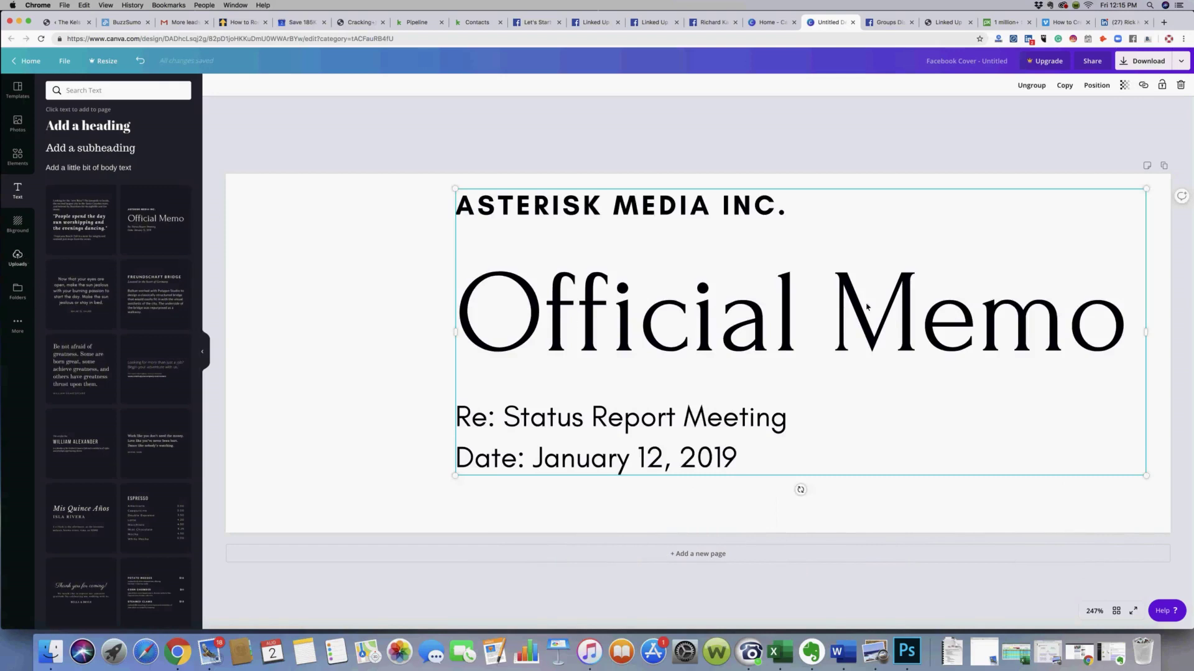
left_click(1180, 85)
left_click(1154, 132)
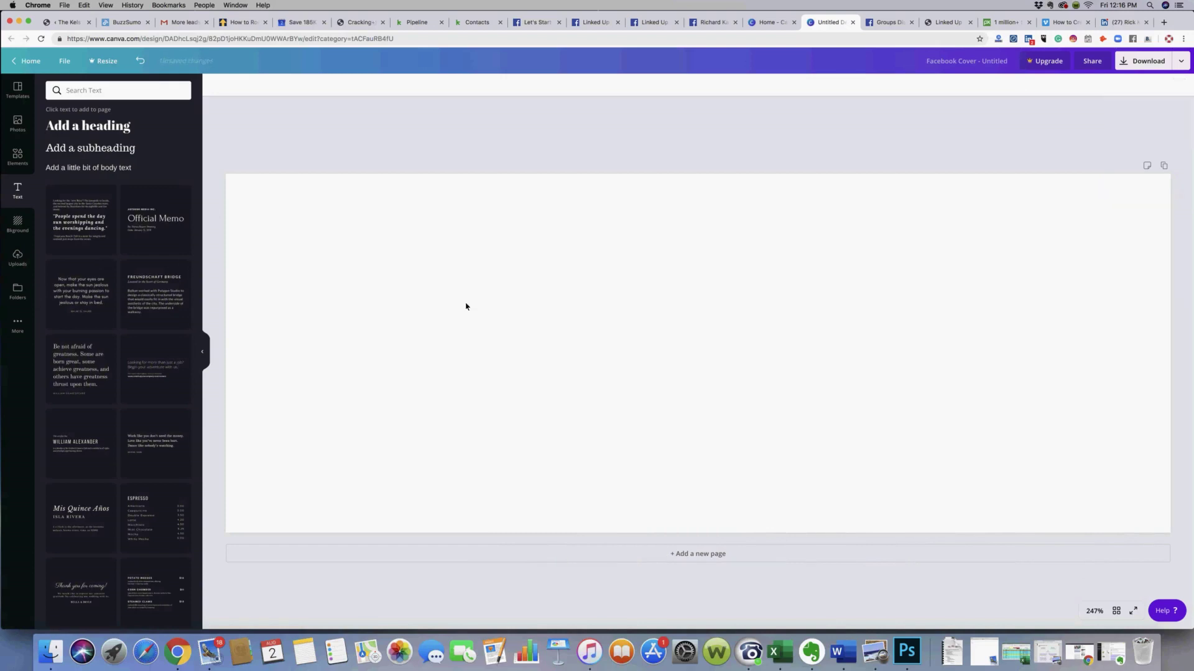
- Add the uploaded sunset photo of a person leaping over water to the cover design, and enlarge it to fill the page
left_click(22, 265)
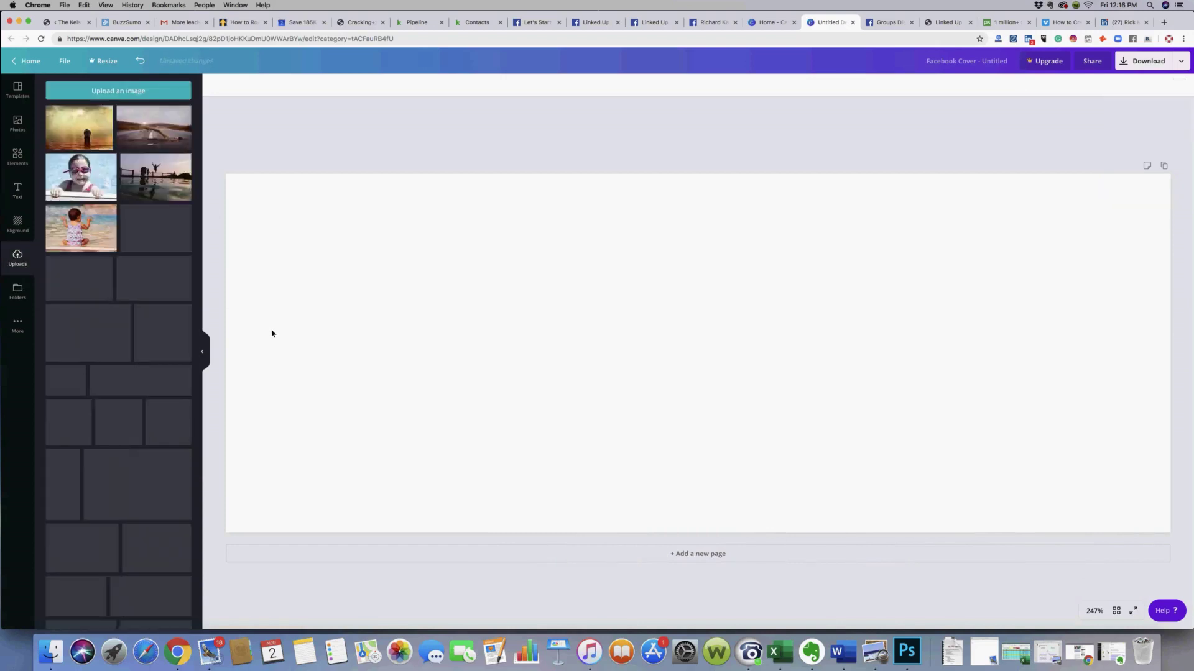
left_click_drag(160, 189, 492, 202)
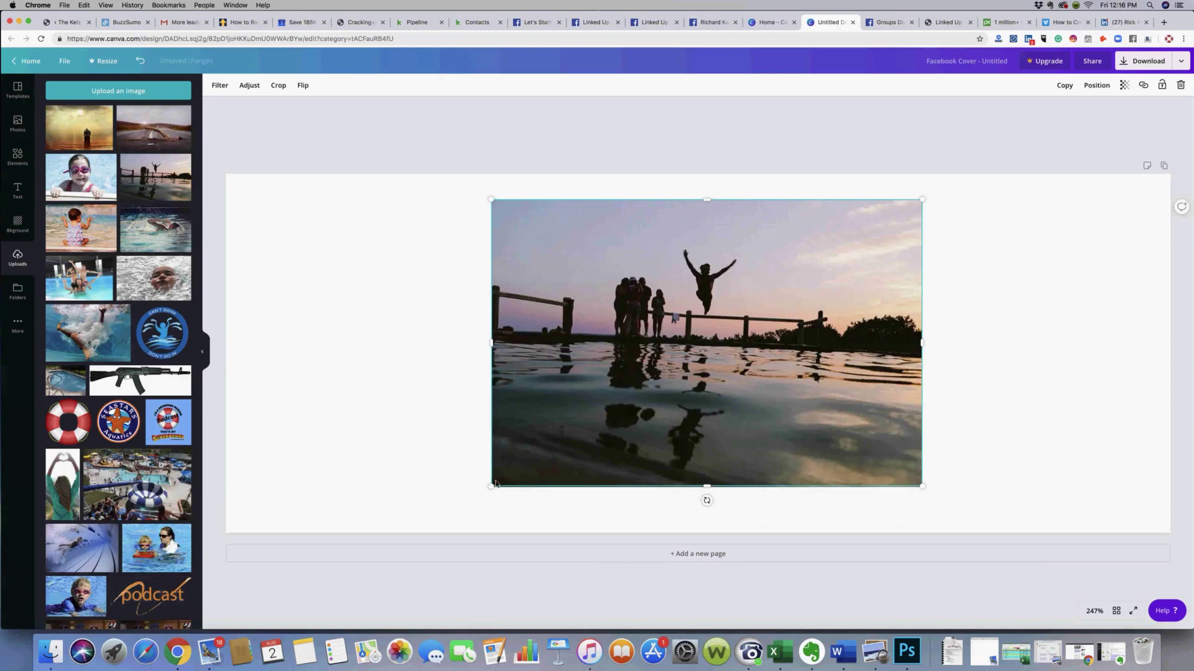
left_click_drag(491, 486, 201, 585)
left_click_drag(924, 203, 1156, 167)
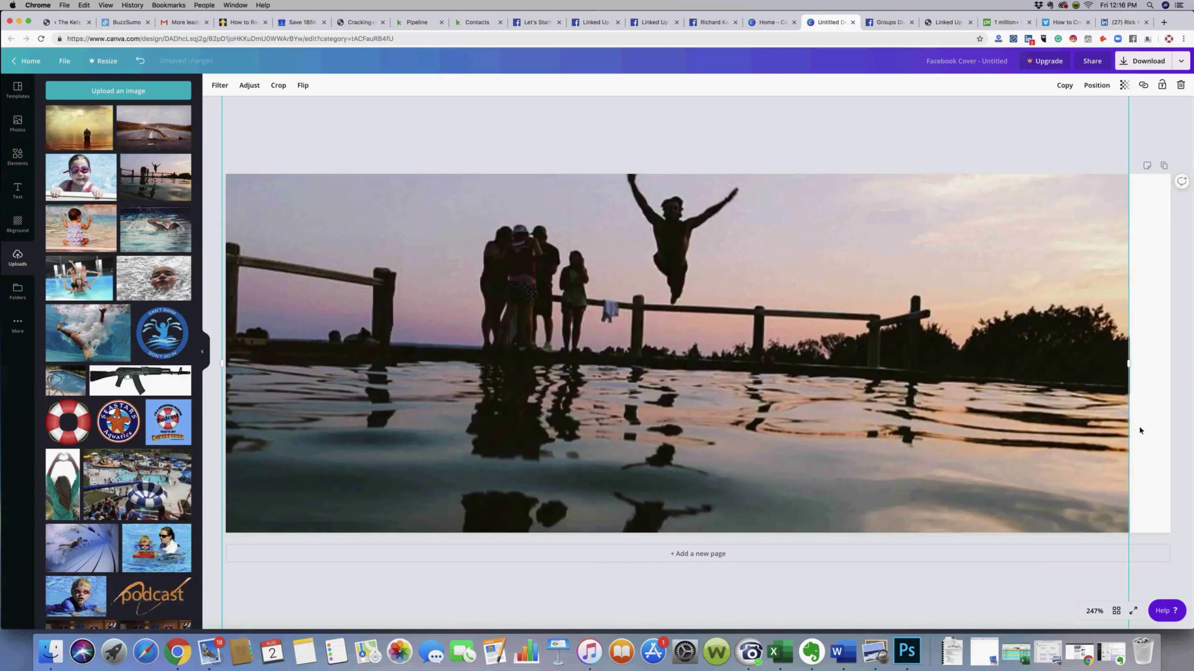
left_click_drag(1184, 367, 1185, 361)
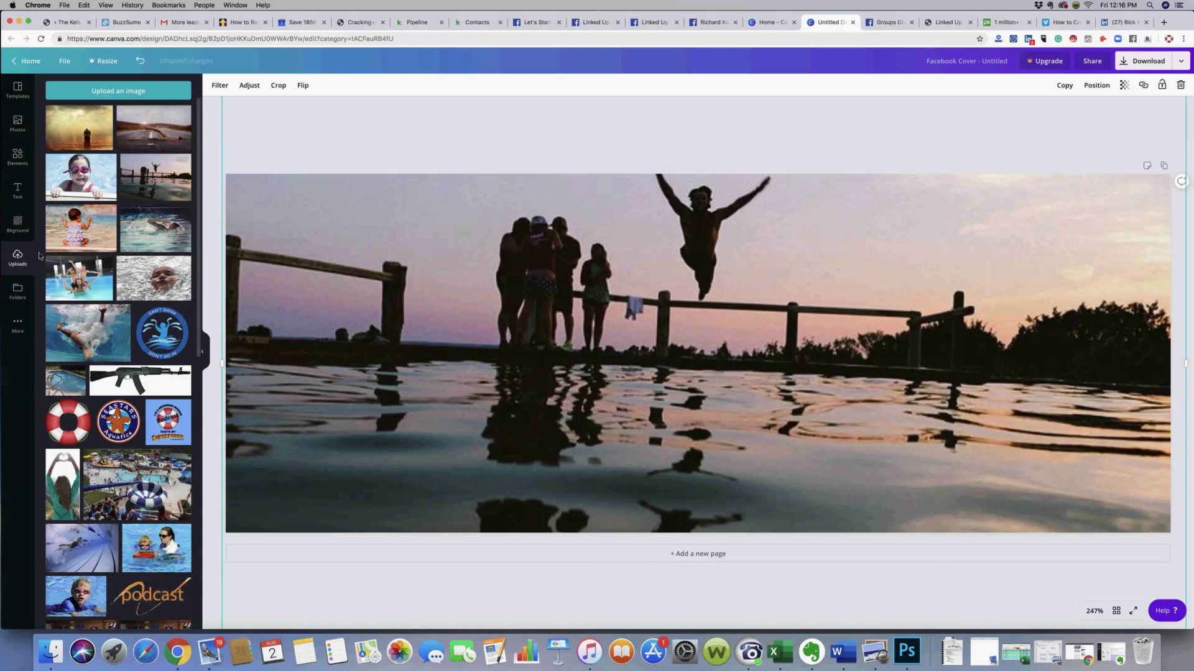
- Add the membership certificate text template over the photo, and move it down so all its lines sit within the cover
left_click(18, 190)
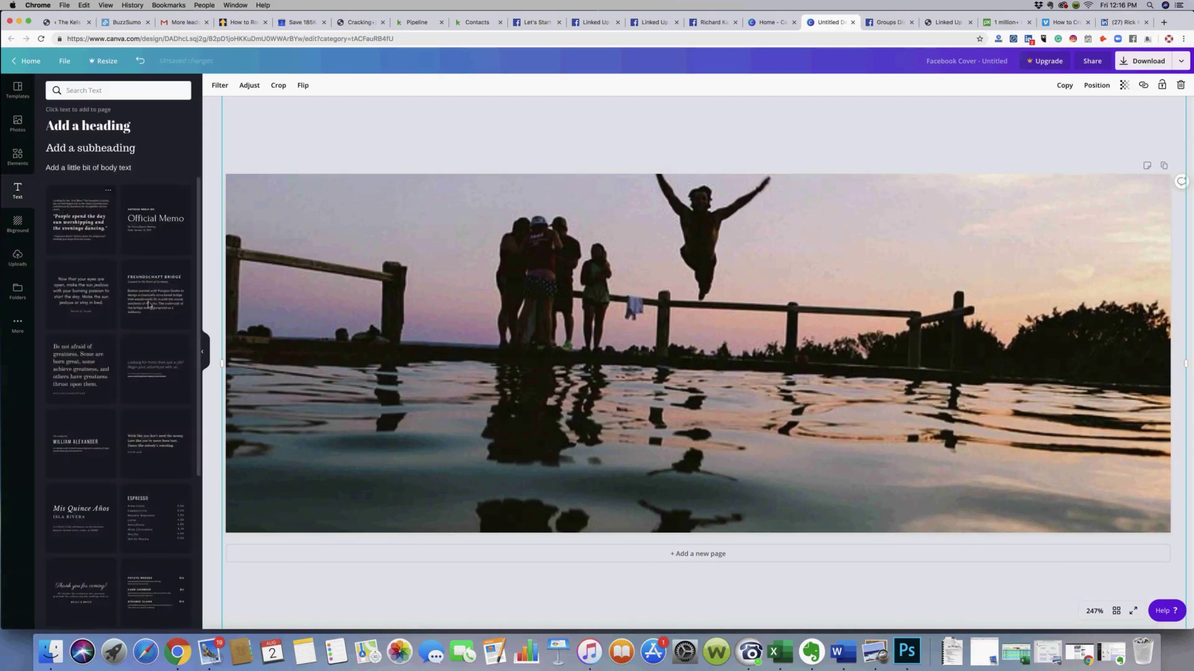
left_click(87, 449)
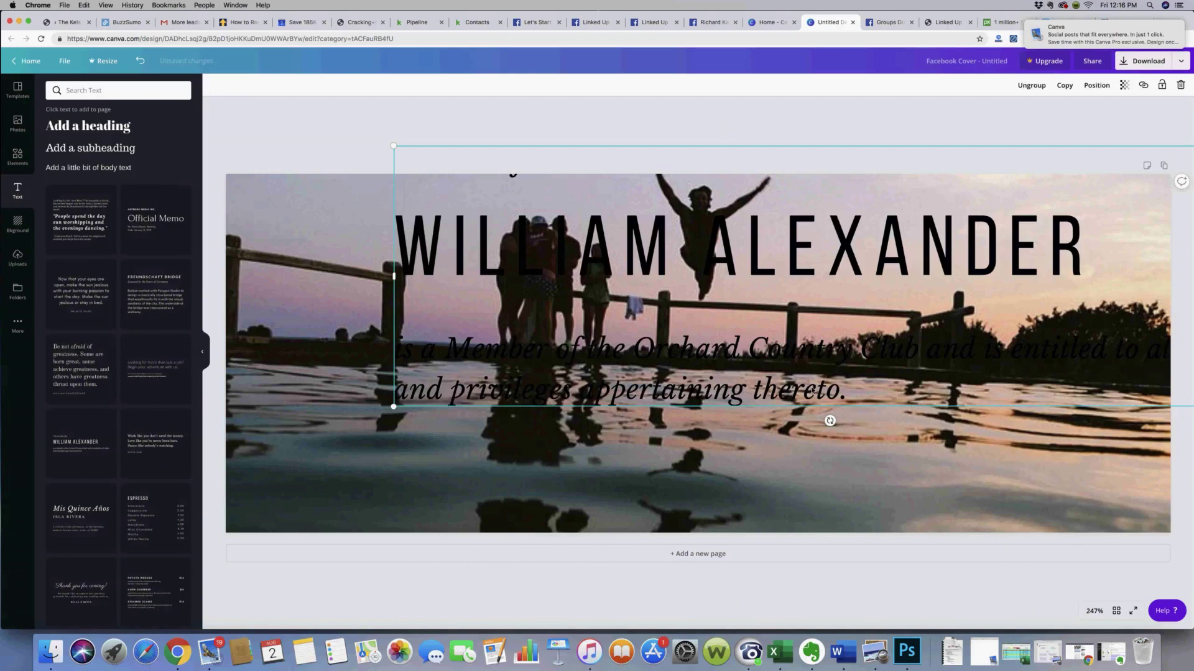
left_click_drag(807, 374, 705, 426)
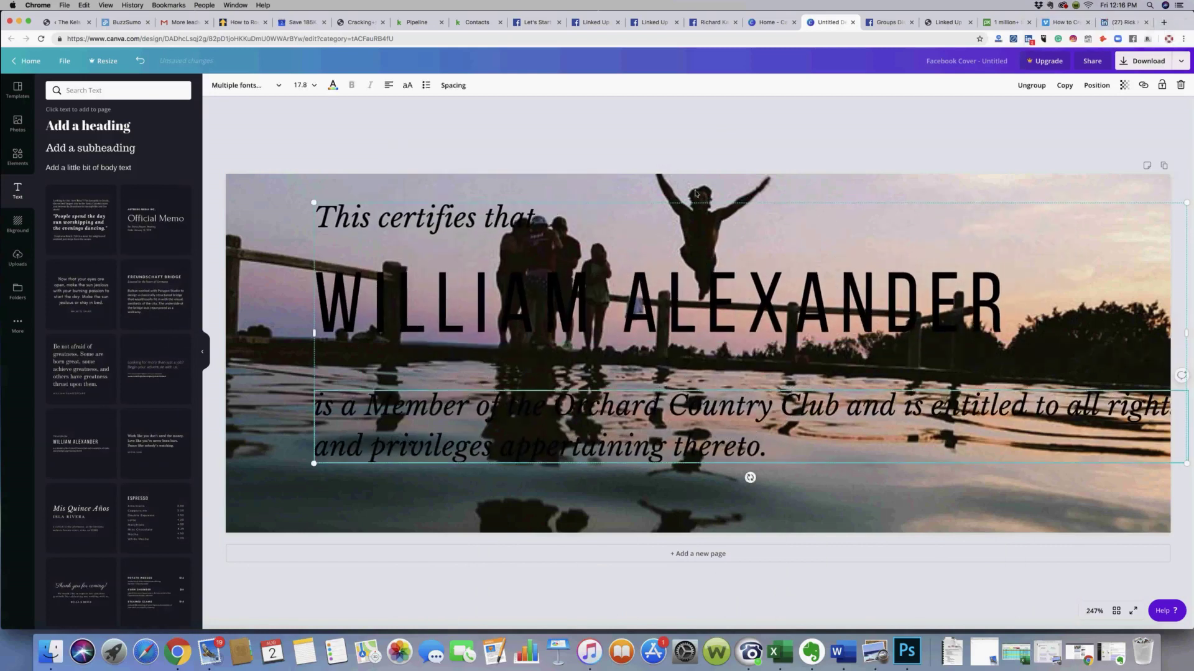
left_click(931, 396)
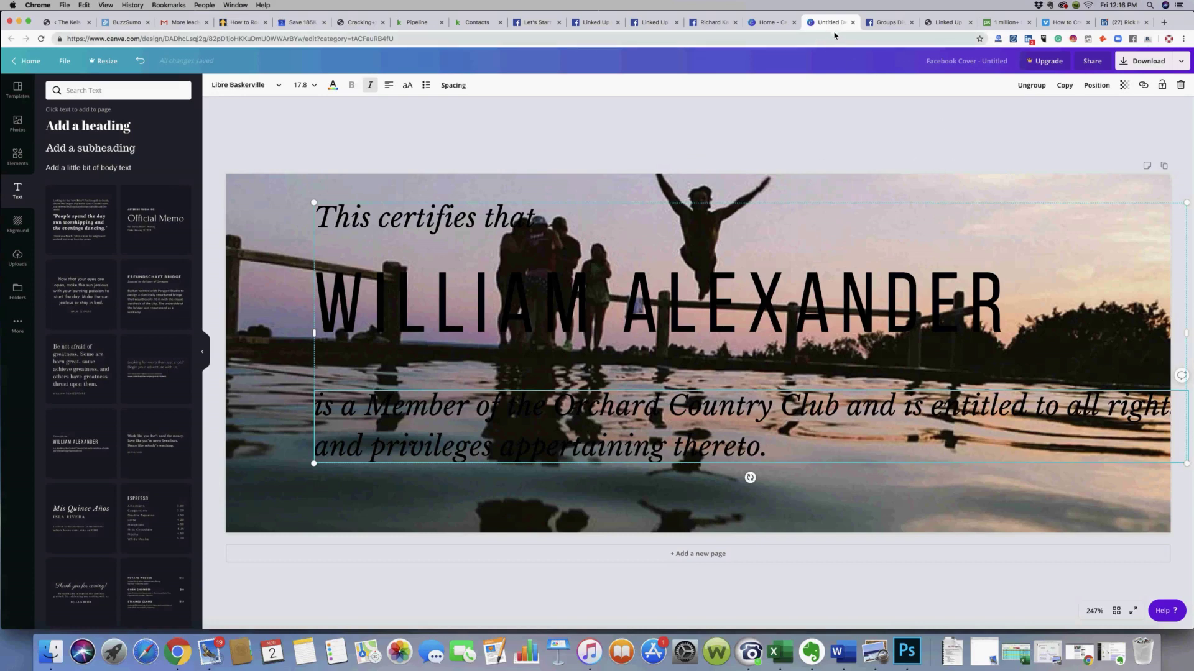
- Show the friends who can be invited to the Linked Up Project Inner Circle group, and close the list without inviting anyone
left_click(647, 29)
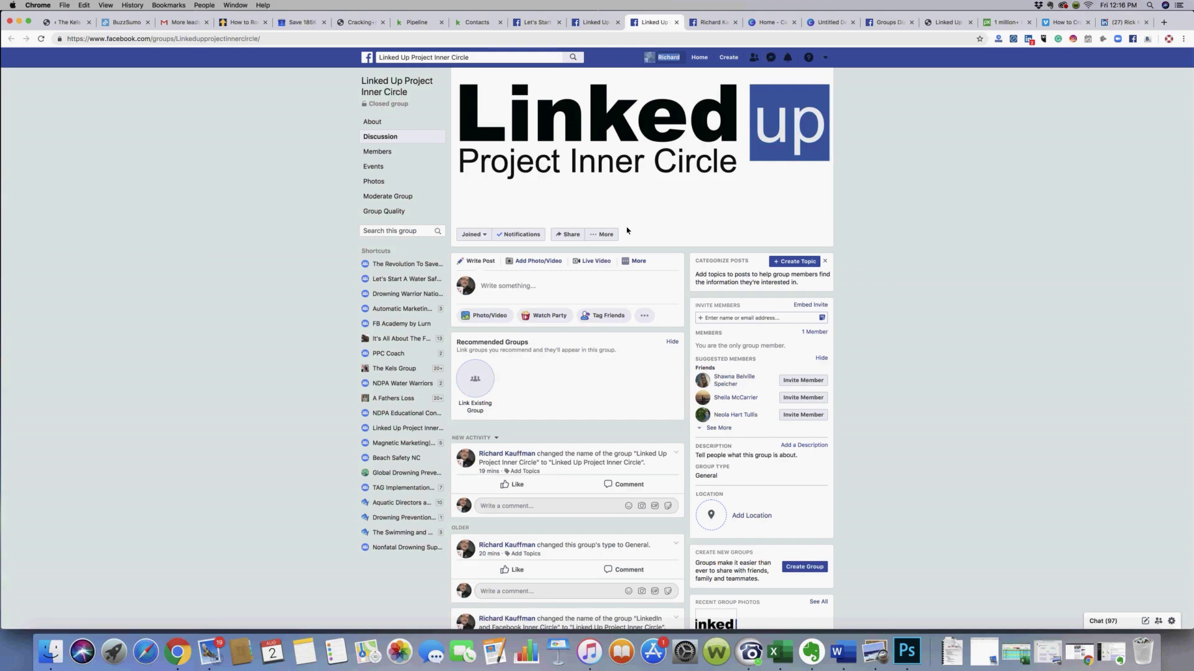
left_click(721, 319)
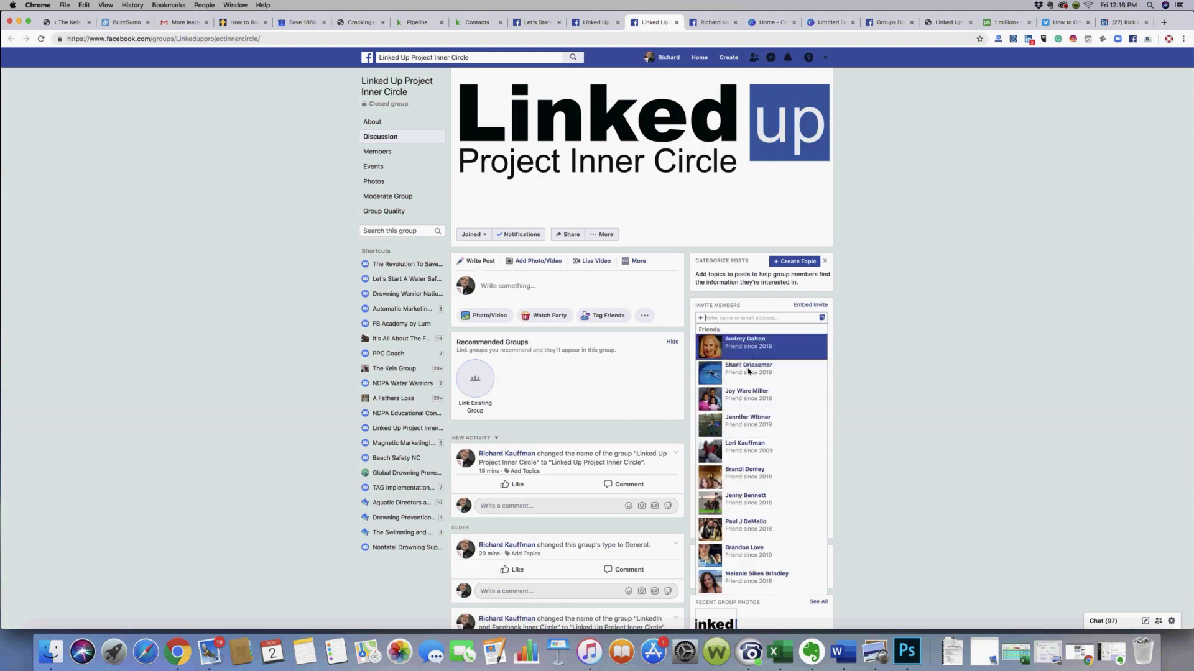
scroll(744, 499, "down", 5)
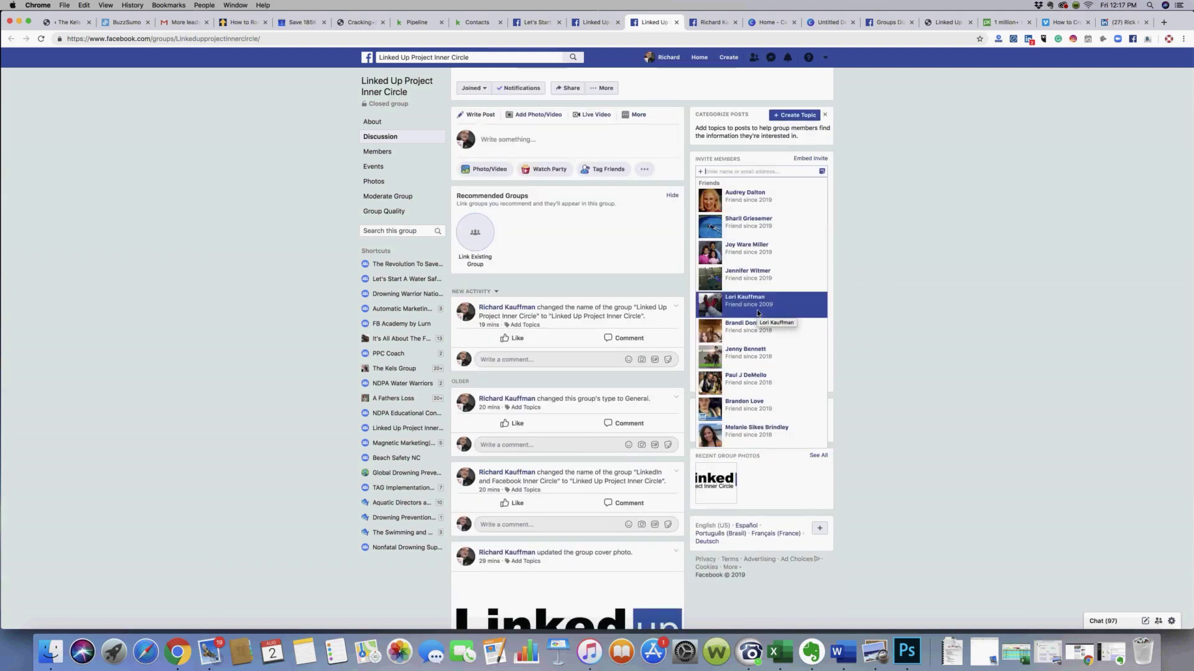
left_click(883, 263)
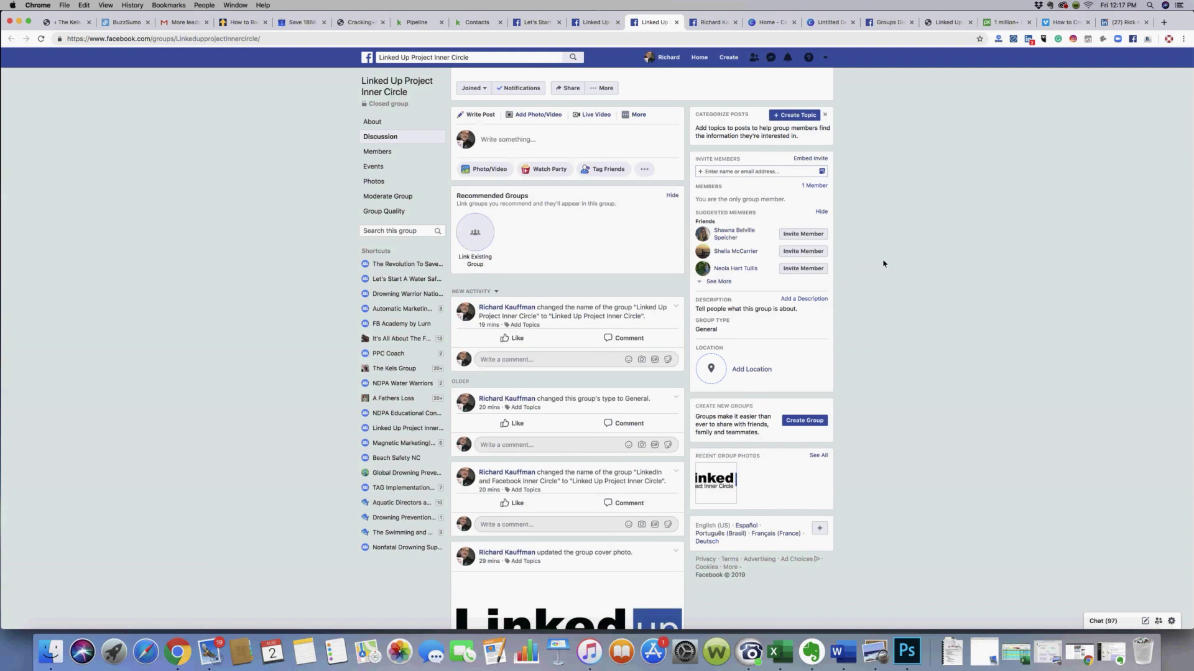
- Show the group's post composer options, preview the live video setup, and close both without posting
scroll(883, 263, "up", 1)
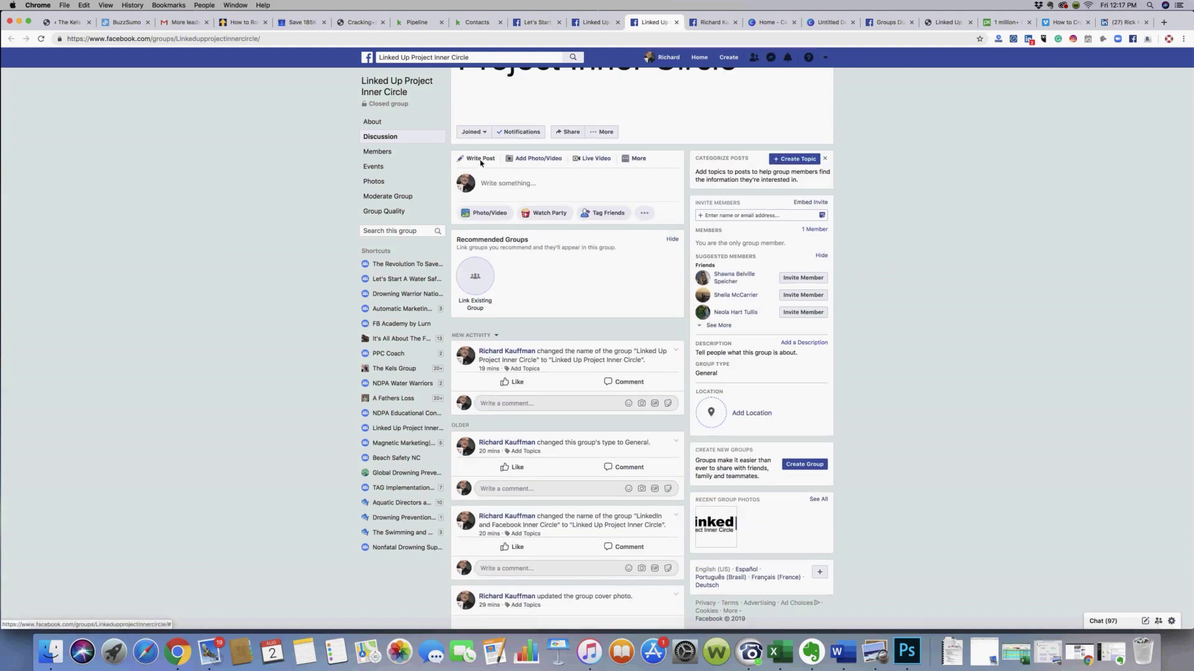
left_click(508, 218)
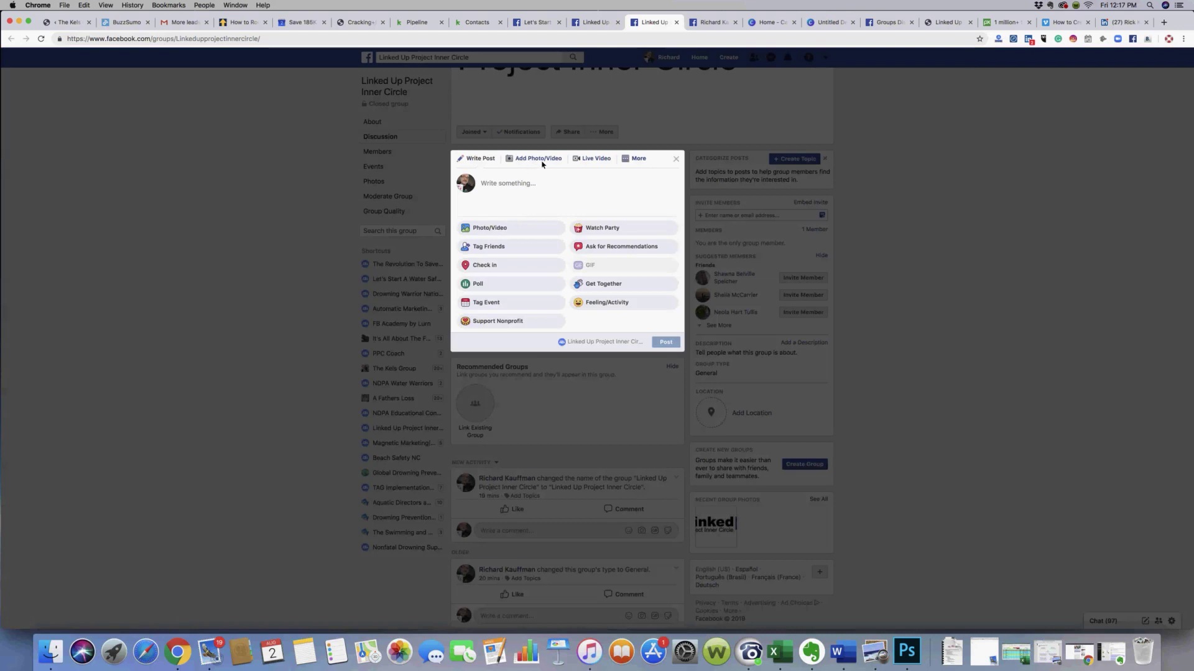
left_click(538, 161)
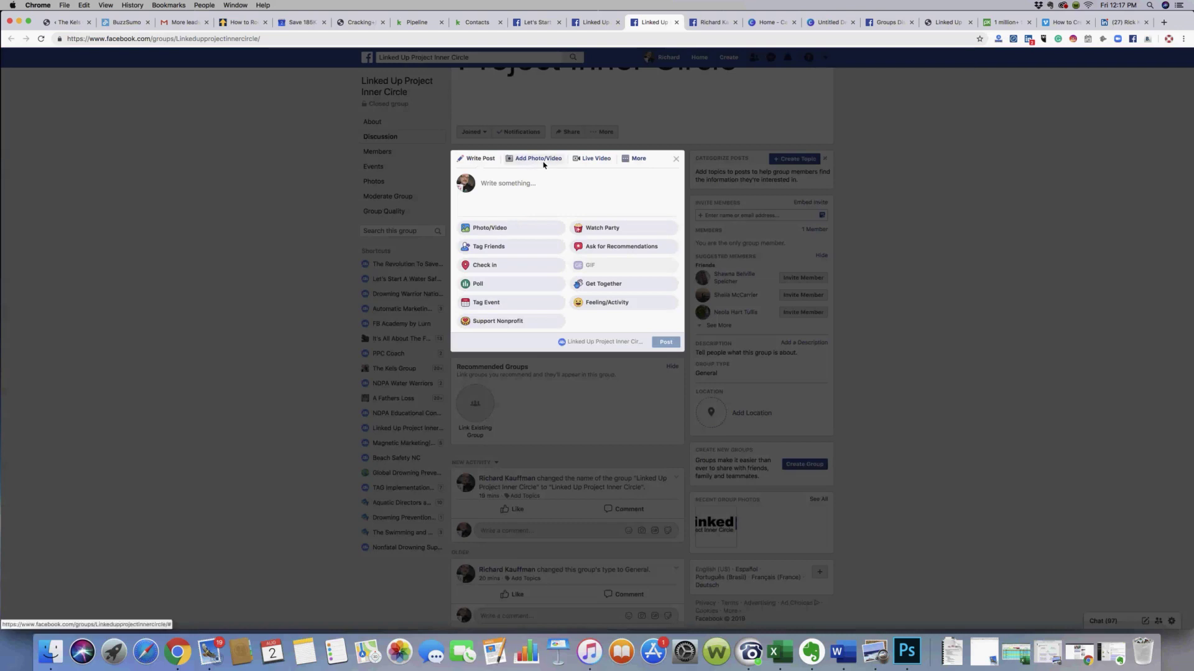
left_click(587, 163)
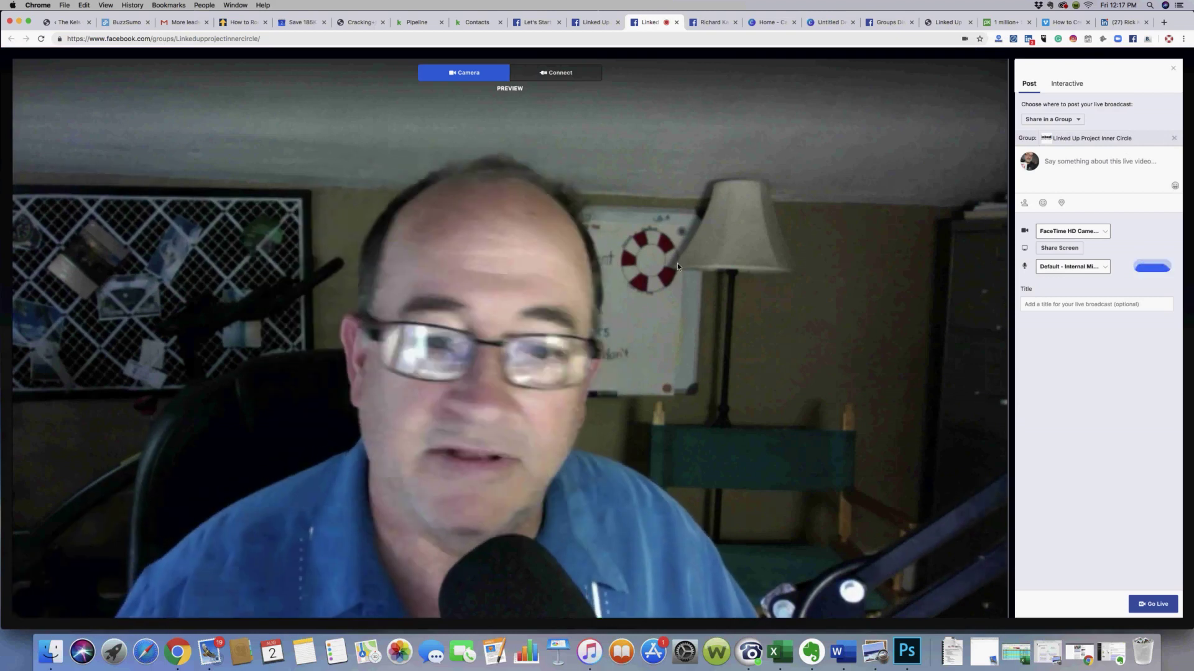
left_click(1173, 71)
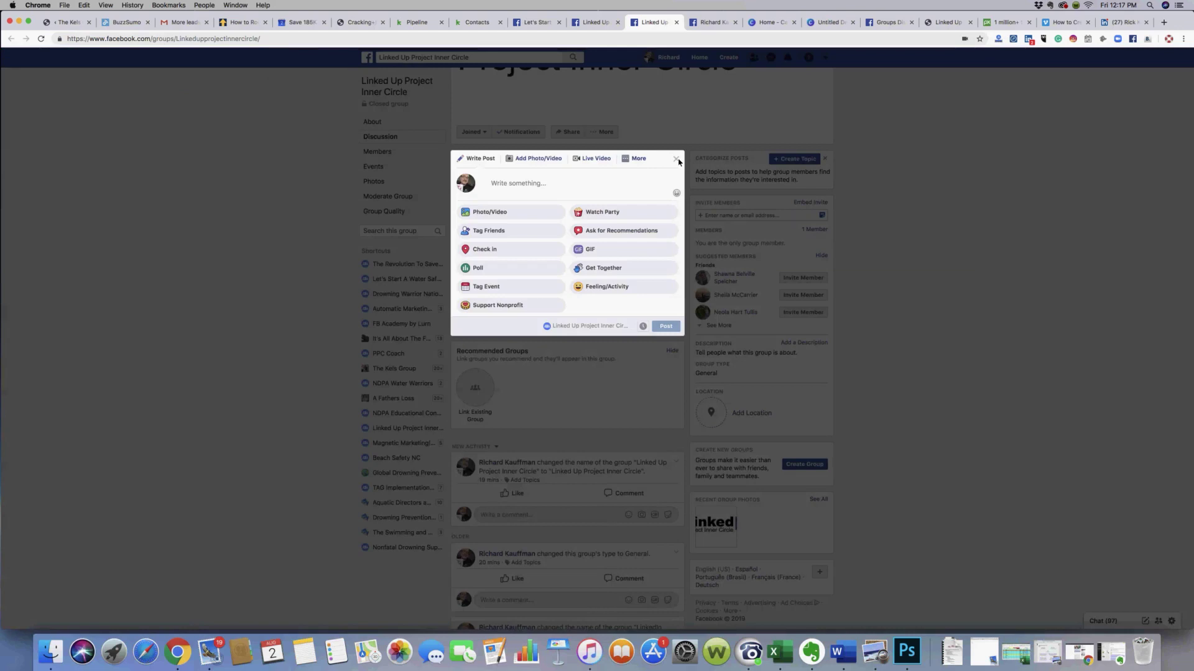
left_click(893, 209)
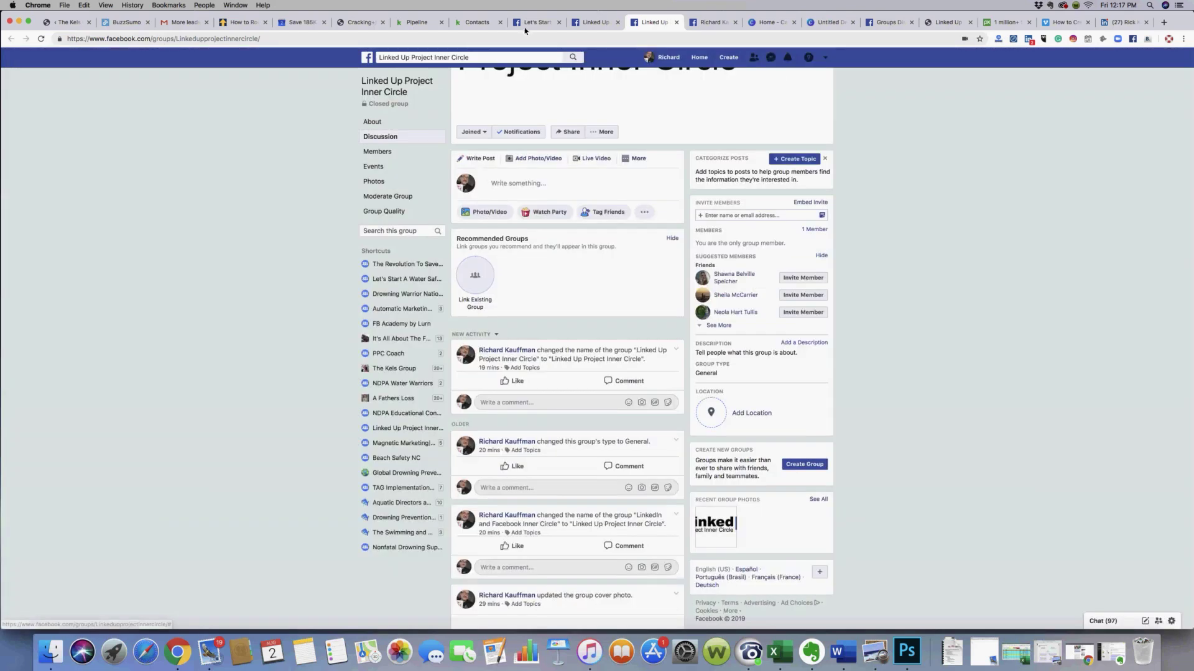
- View the Let's Start A Water Safety Revolution group, and open the About page of the Linked Up Project Inner Circle group
left_click(532, 22)
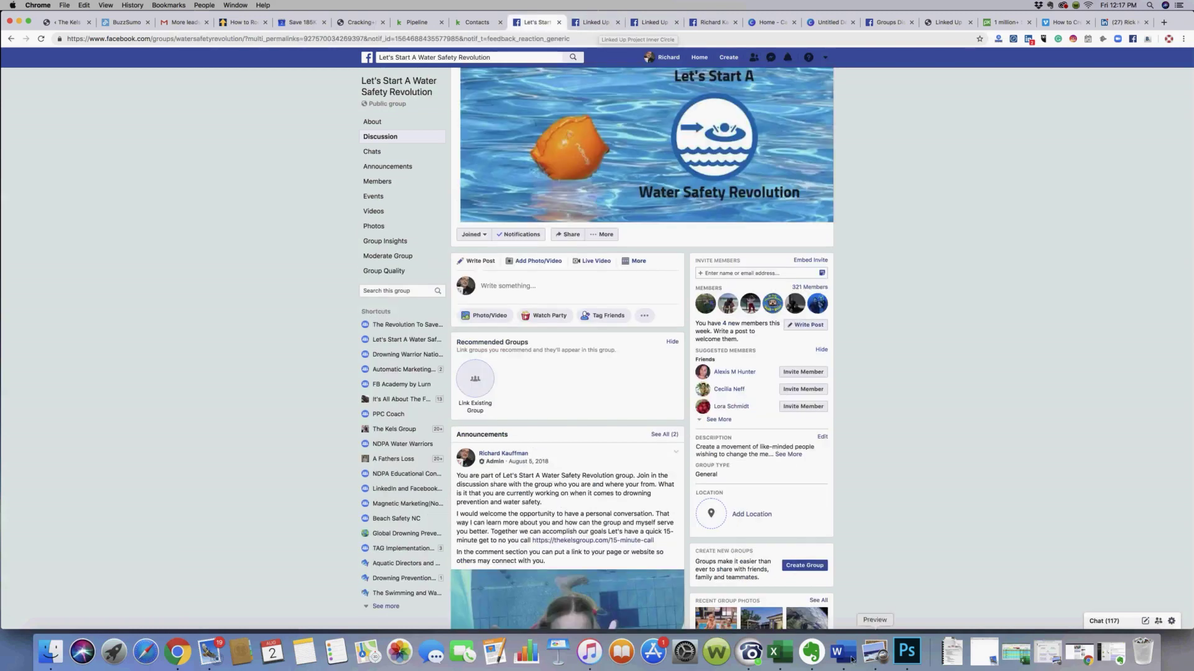
left_click(592, 22)
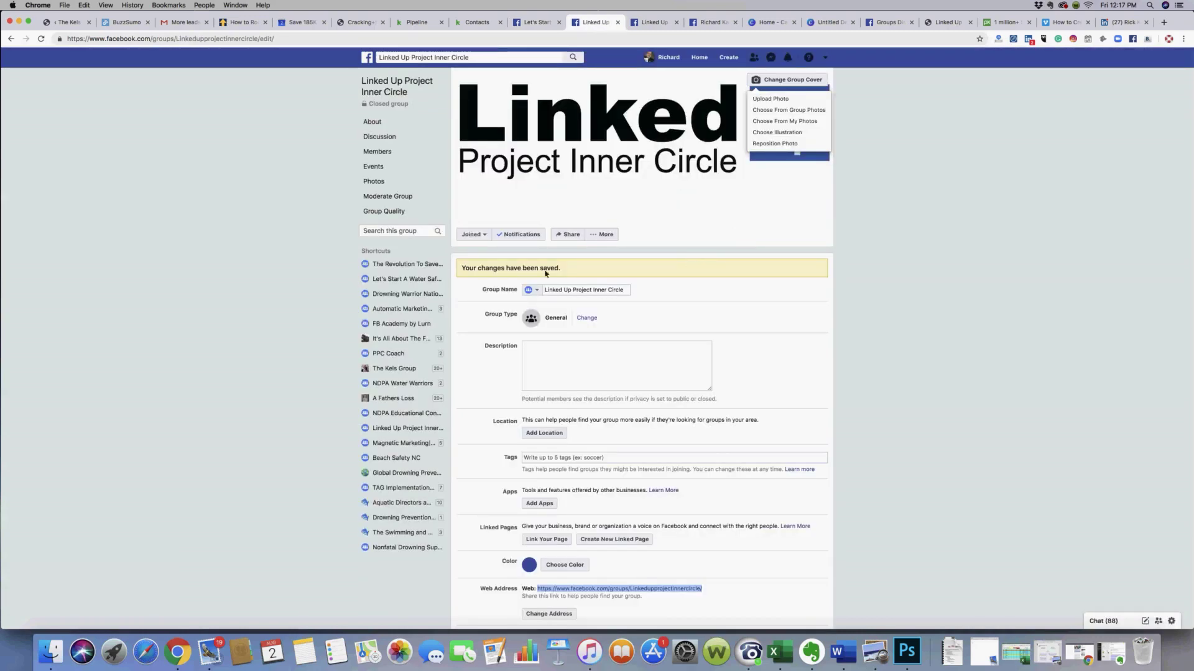
left_click(391, 128)
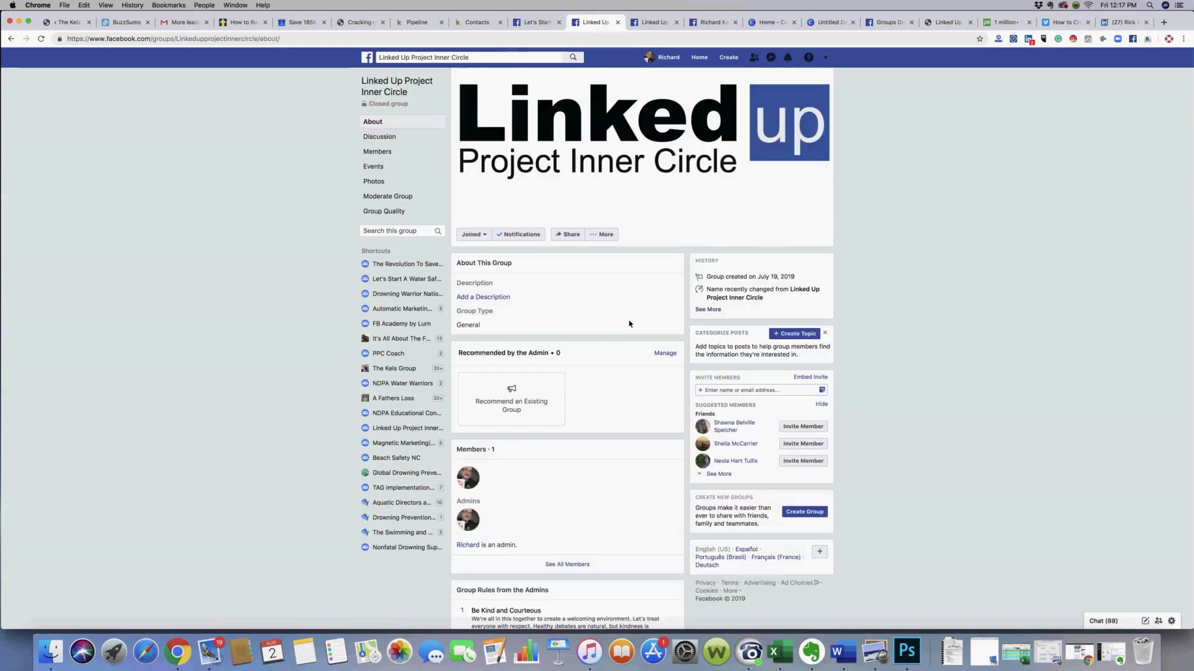